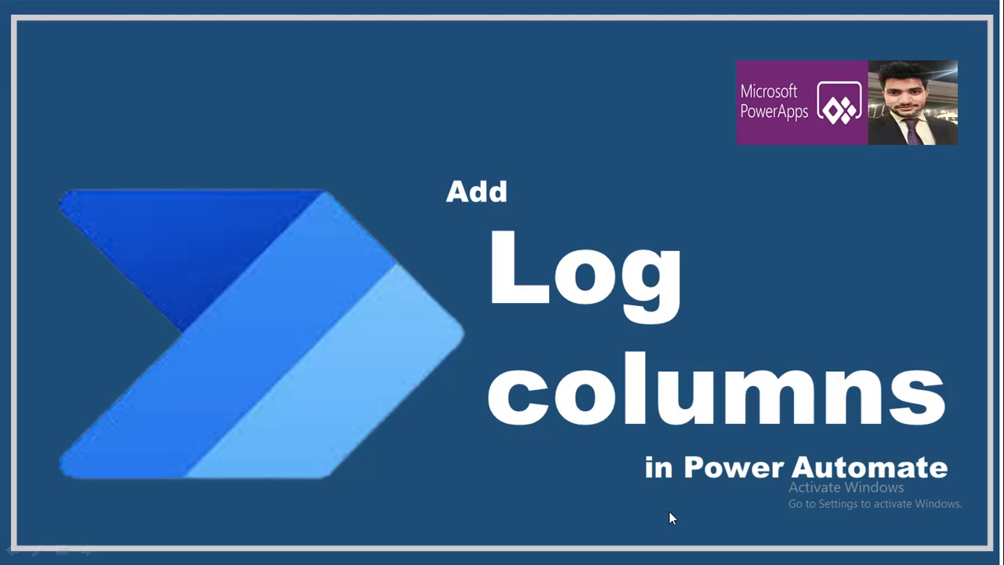
Switch from the title slide to the Chrome window showing the Power Apps Flows page
key("alt+Tab")
key("alt+Tab")
key("alt+Tab")
key("alt+Tab")
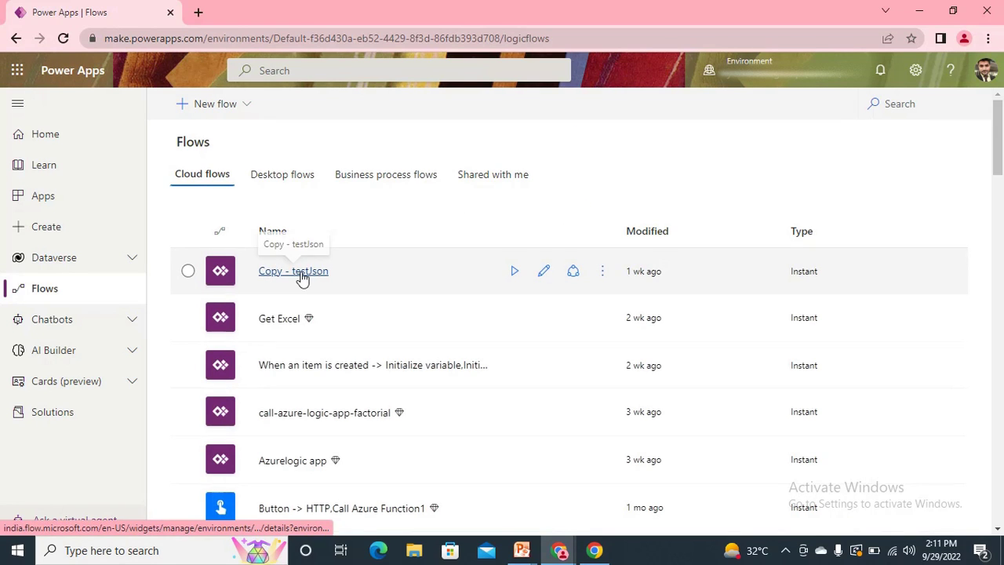
Review Copy - testJson's details and run history, then open it in the flow designer
left_click(302, 278)
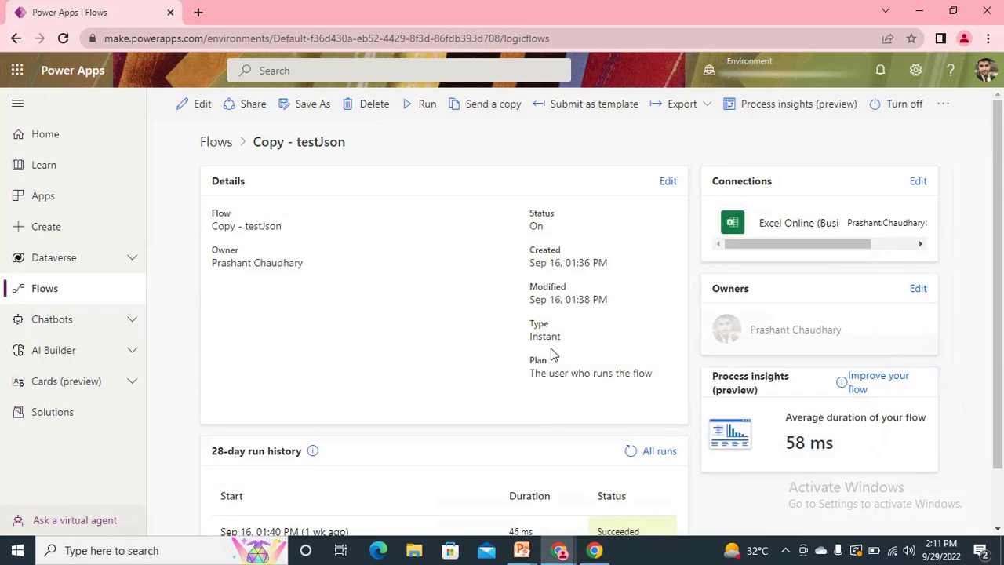
scroll(557, 353, "down", 1)
scroll(748, 256, "up", 1)
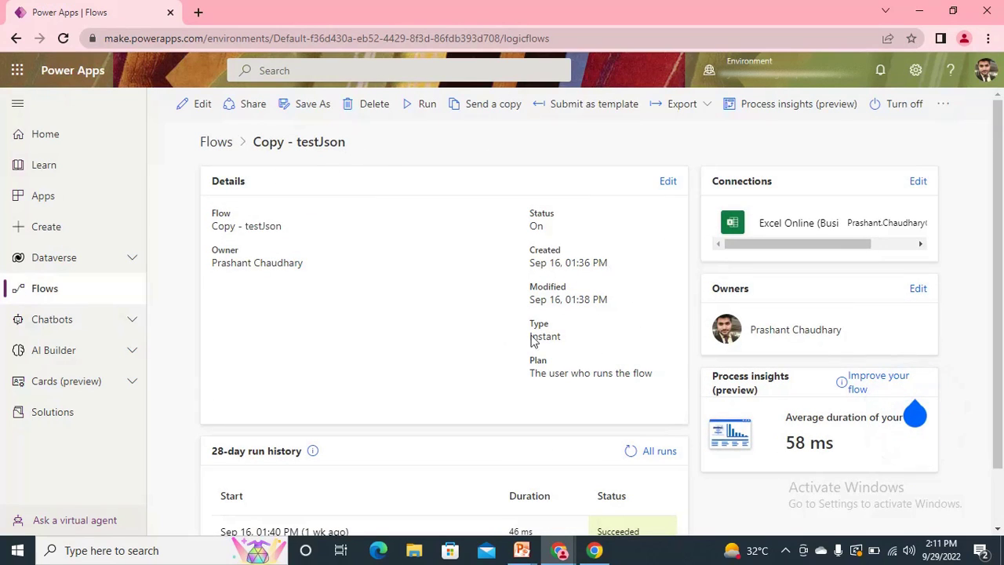
scroll(580, 345, "down", 1)
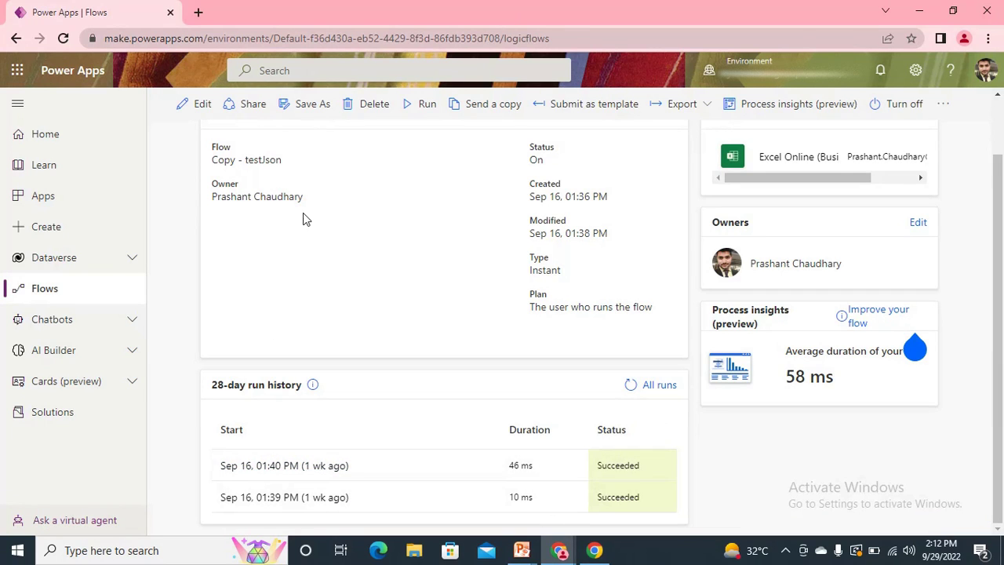
scroll(303, 217, "up", 1)
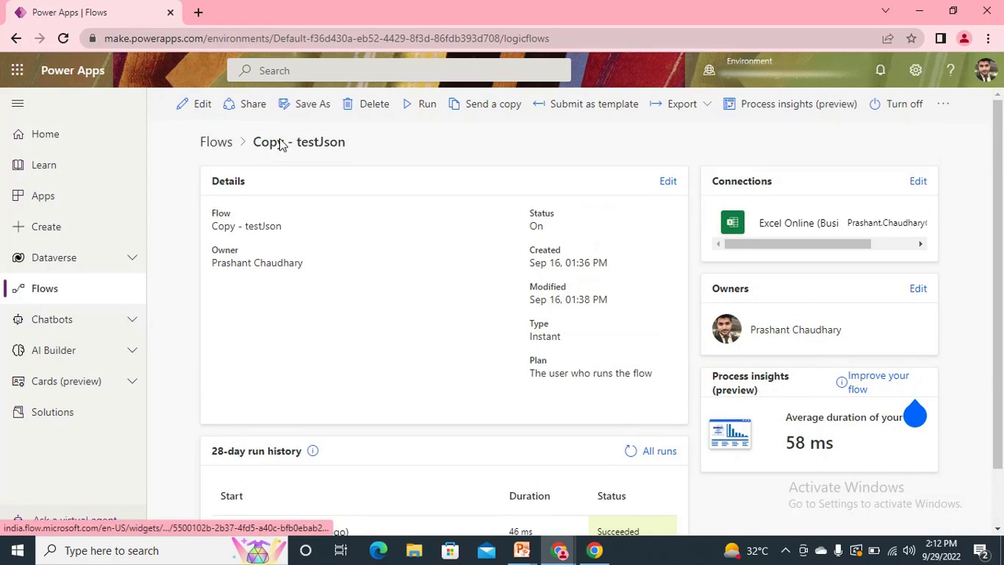
left_click(203, 107)
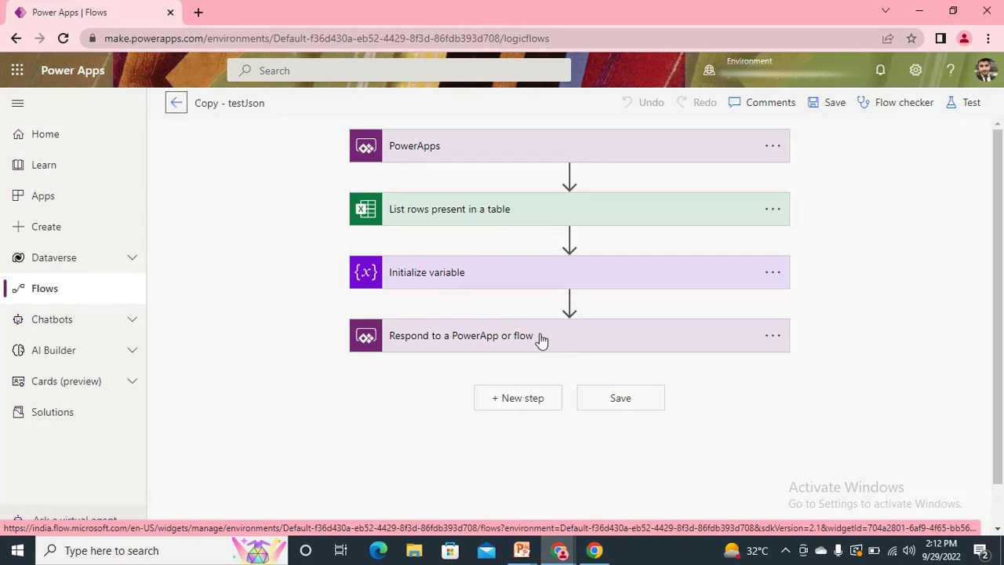
Leave the editor and reopen the Copy - testJson details page with its run history
left_click(174, 105)
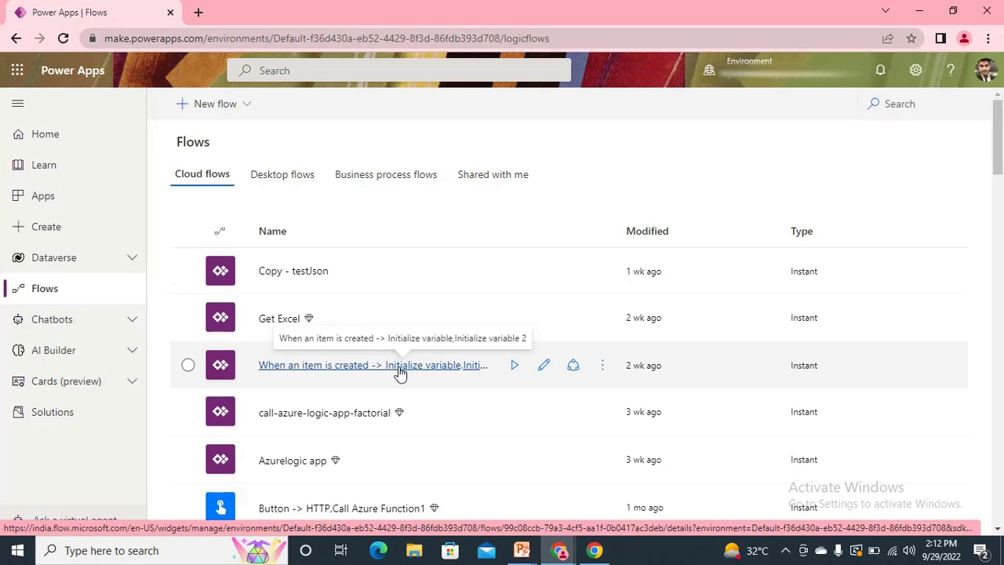
left_click(317, 280)
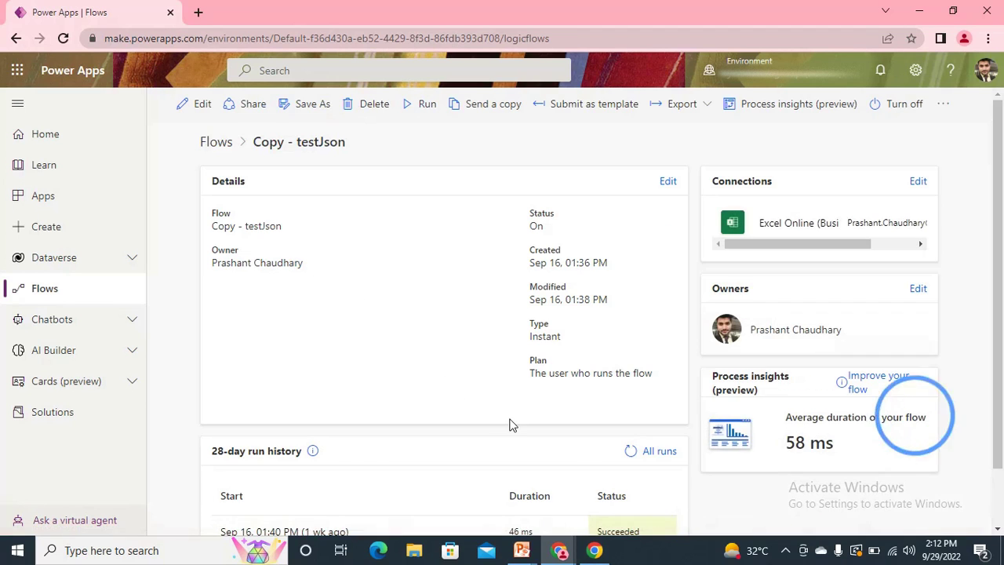
scroll(544, 446, "down", 2)
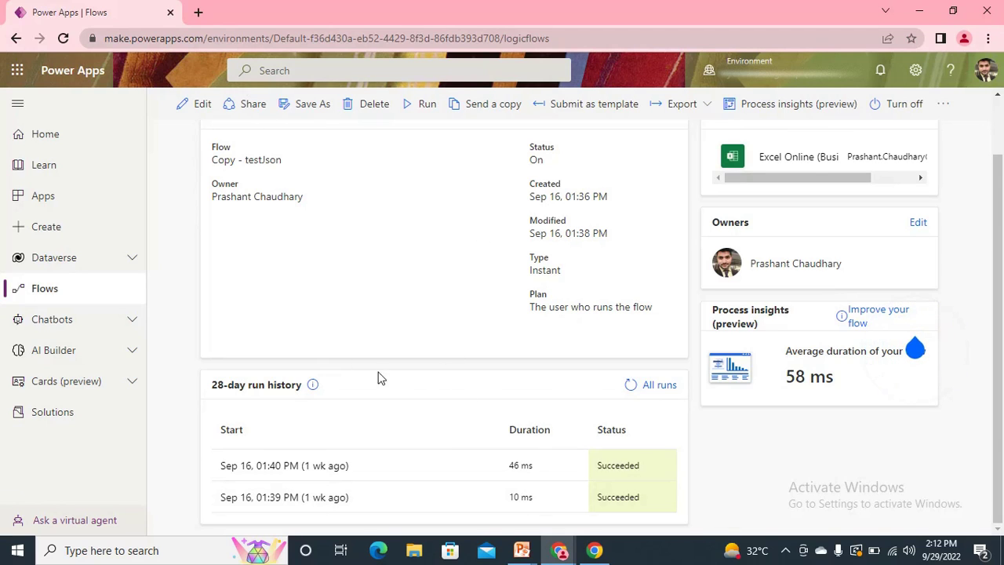
Open Power Automate in a new browser tab from the Microsoft 365 app launcher
left_click(16, 70)
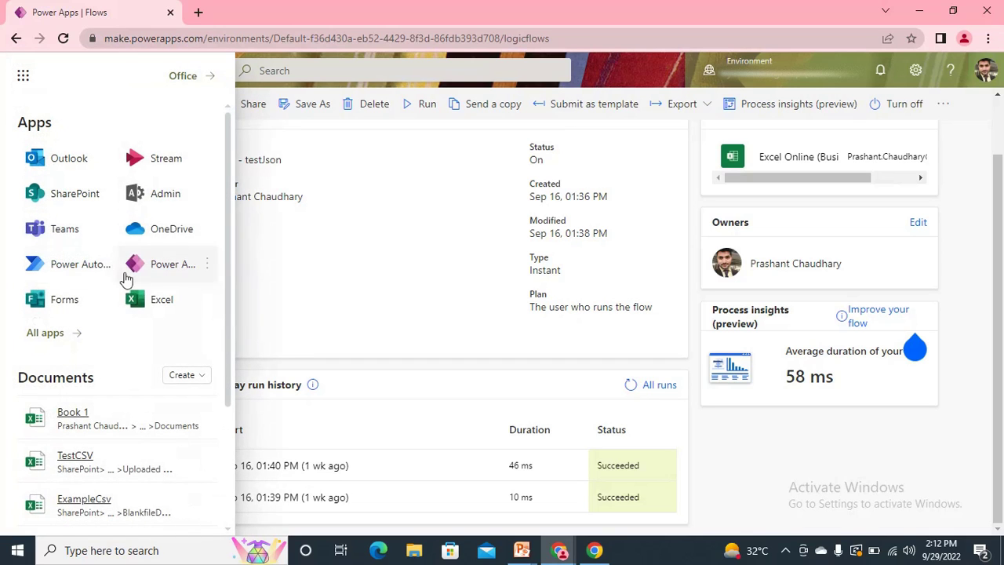
left_click(107, 264)
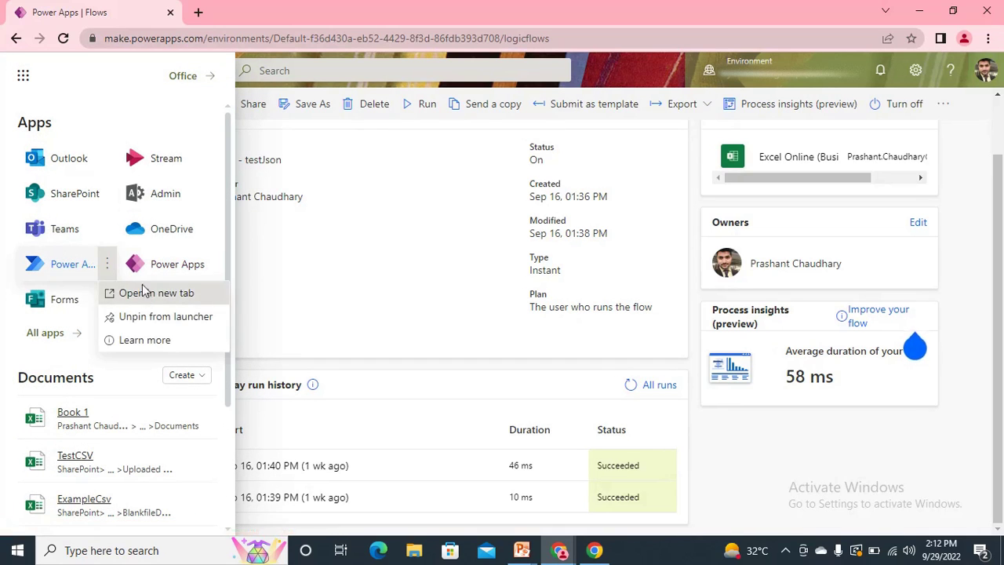
left_click(141, 291)
left_click(92, 12)
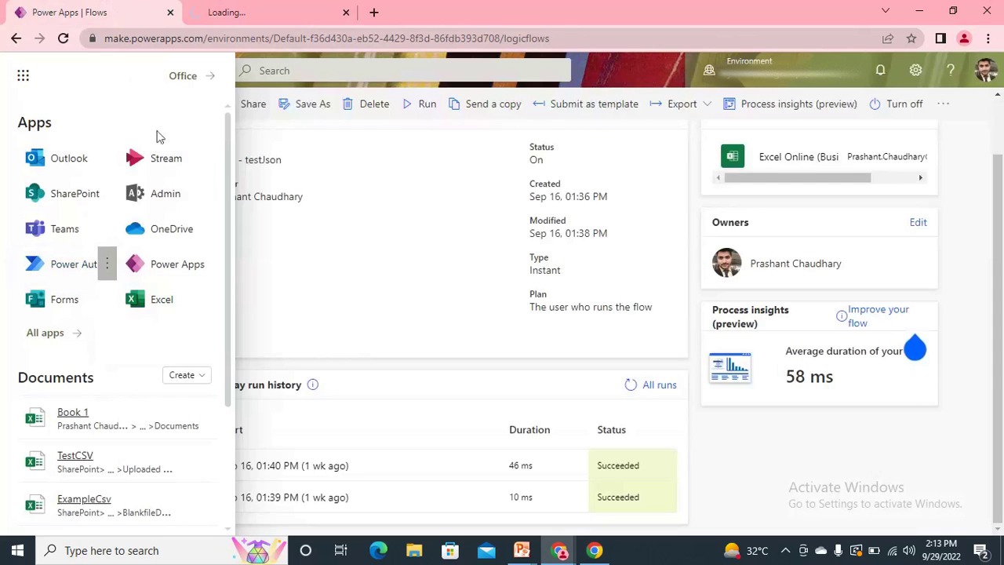
left_click(23, 75)
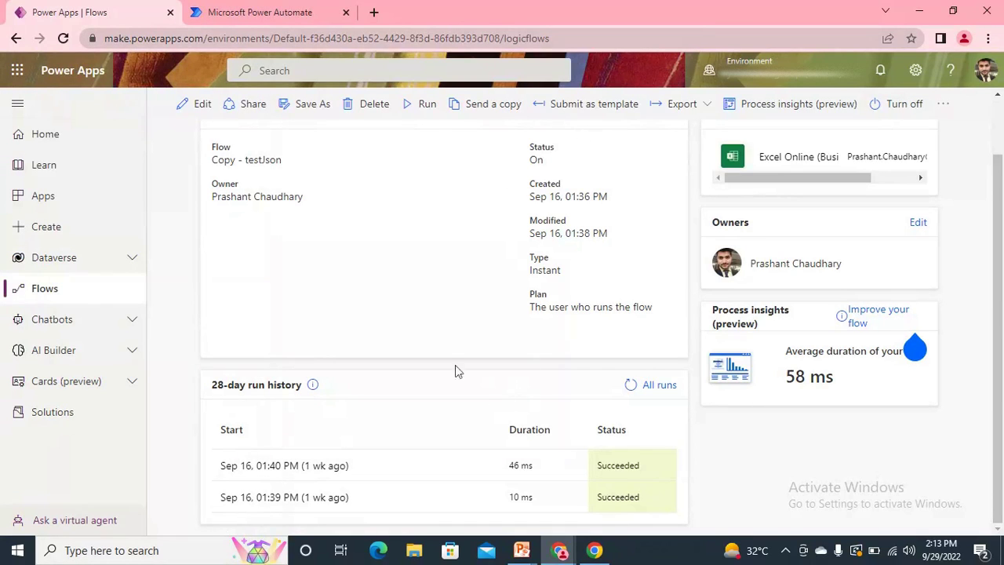
Open Copy - testJson's details from My flows in the Power Automate tab
left_click(259, 11)
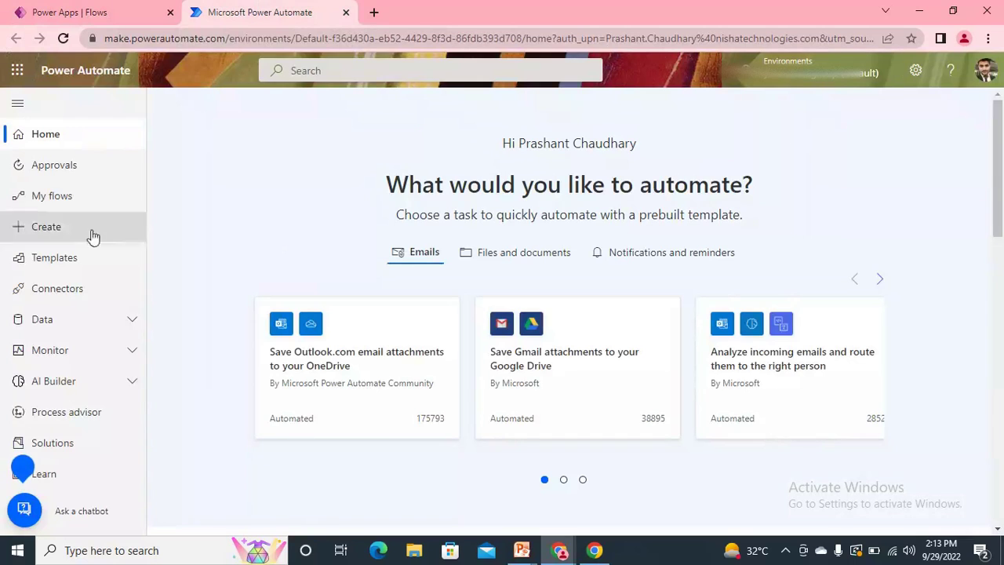
left_click(61, 196)
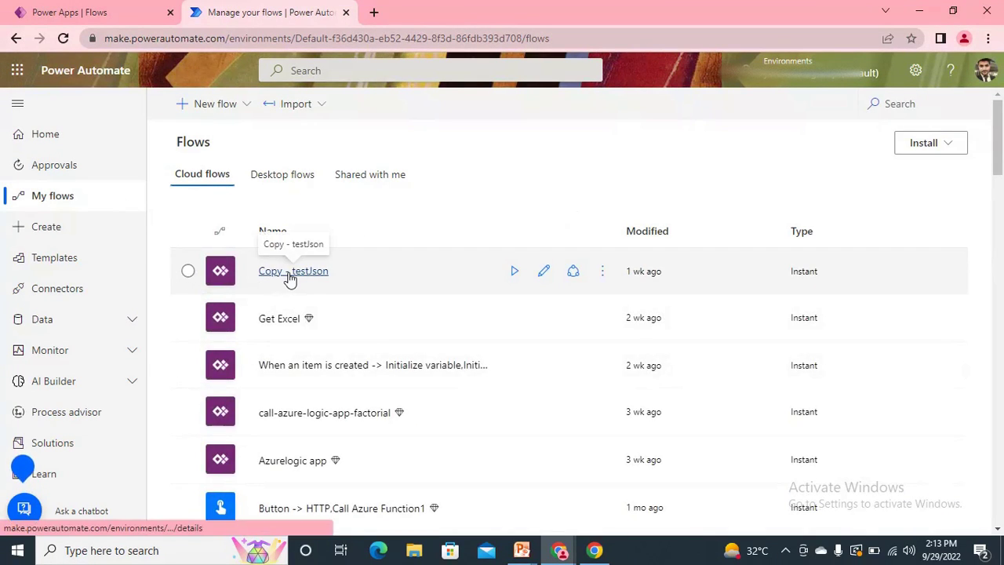
left_click(288, 272)
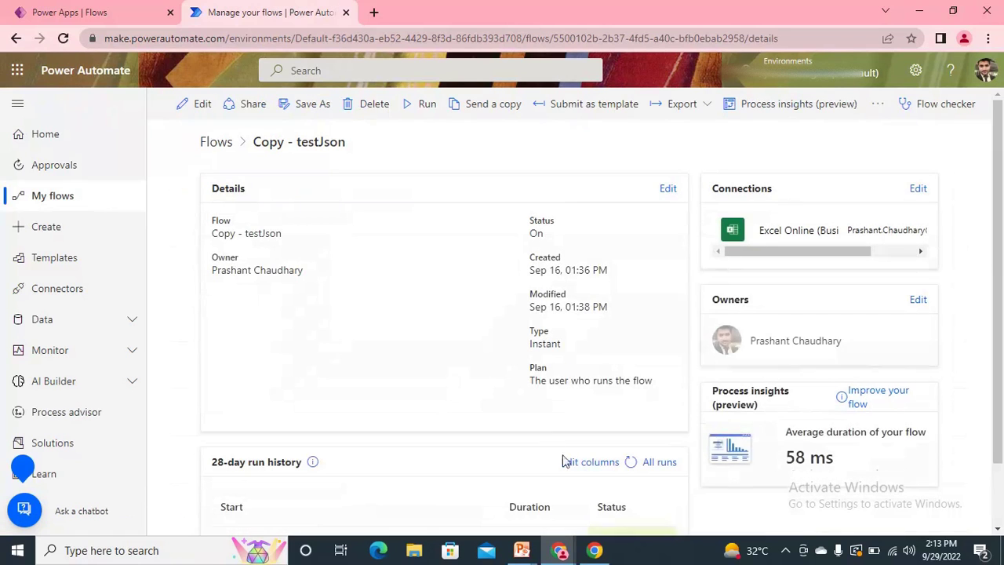
scroll(576, 396, "down", 1)
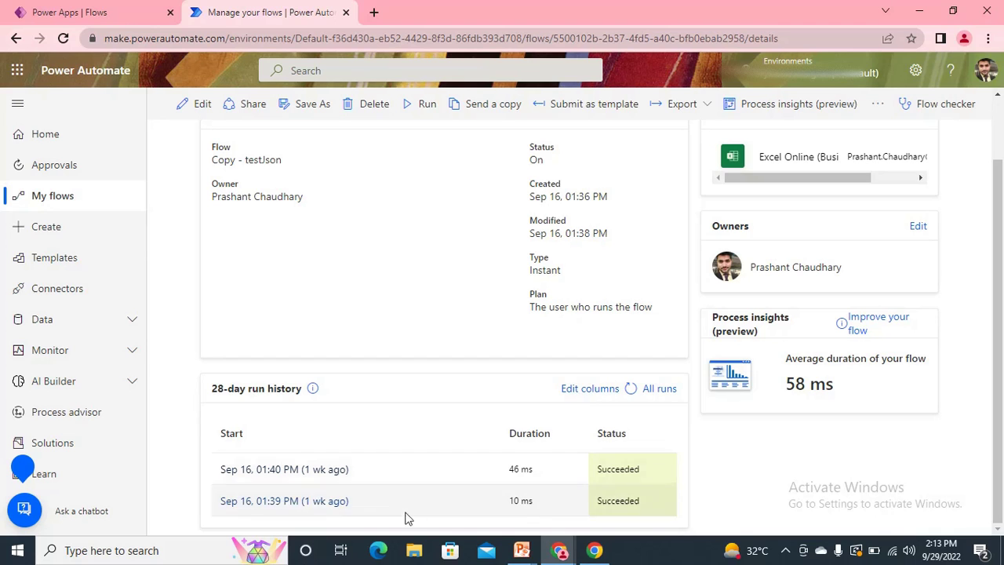
Try Edit columns on the run history, dismiss the failed panel, and scroll back up
left_click(585, 393)
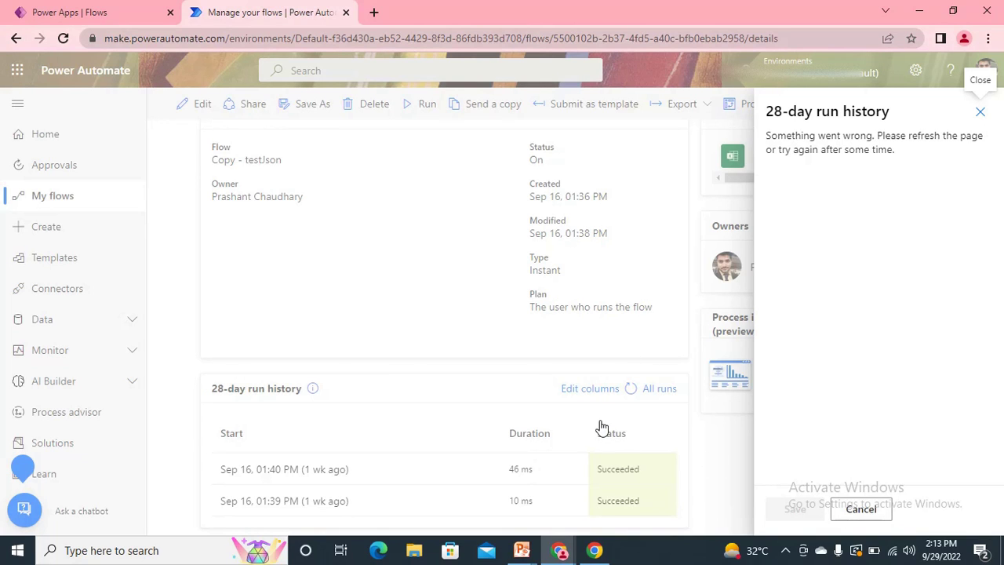
left_click(980, 110)
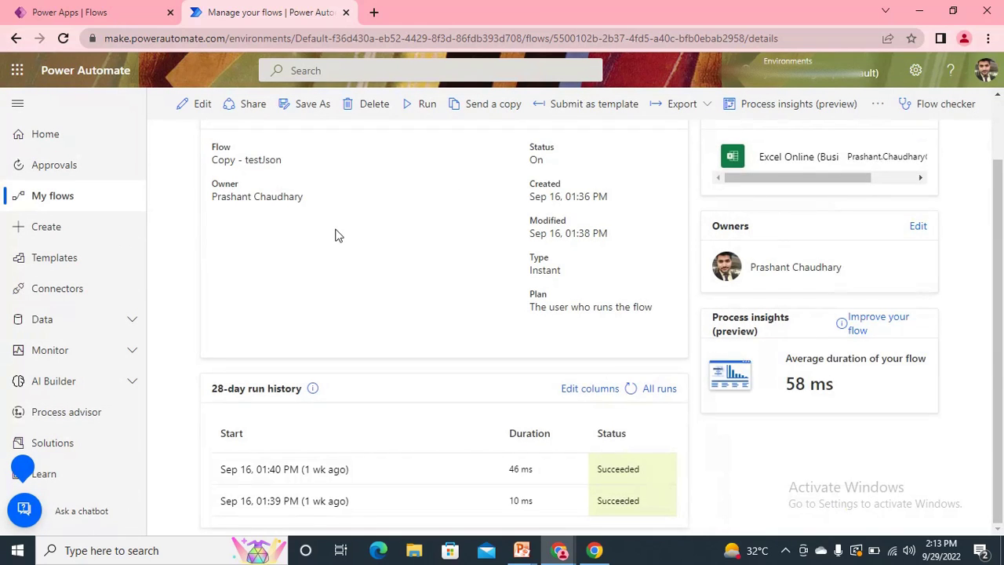
scroll(335, 235, "up", 1)
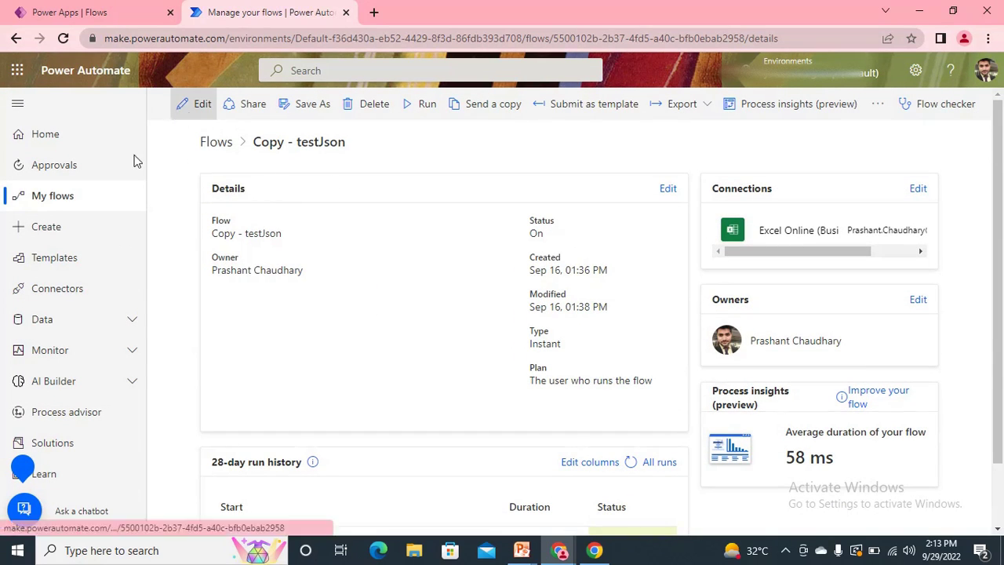
Create an instant cloud flow named Test Flow with a manual trigger
left_click(73, 201)
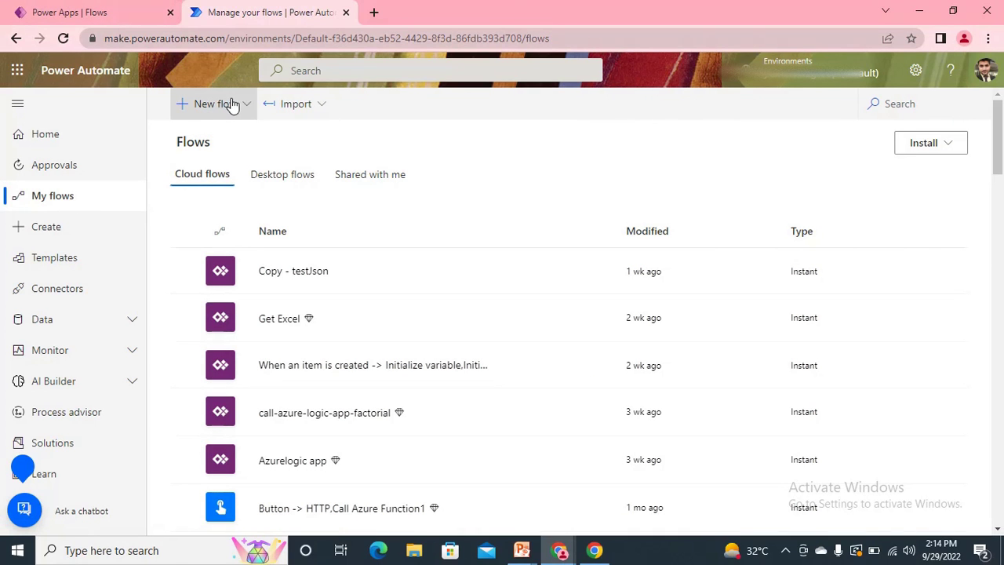
left_click(235, 104)
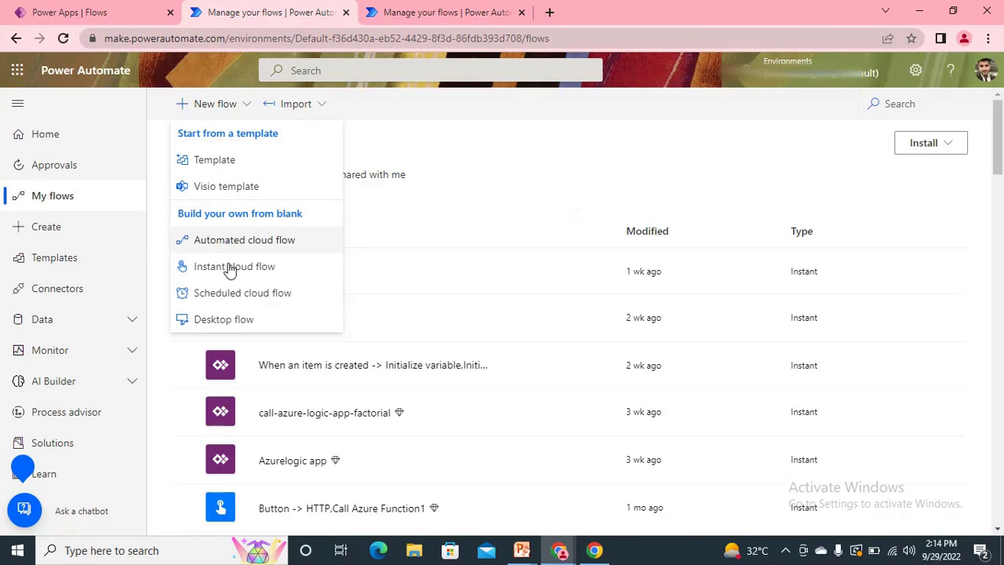
left_click(230, 269)
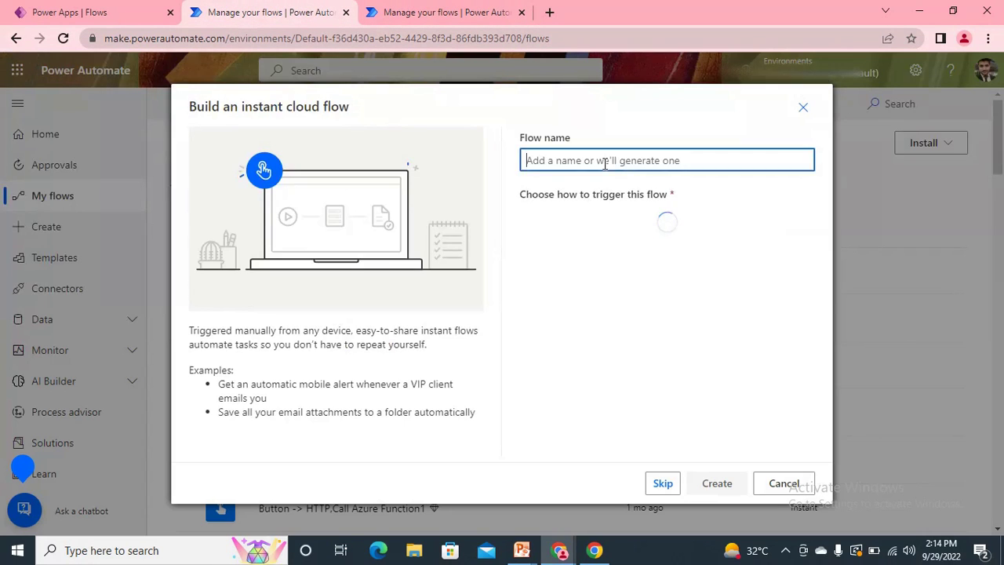
type("Test Flow")
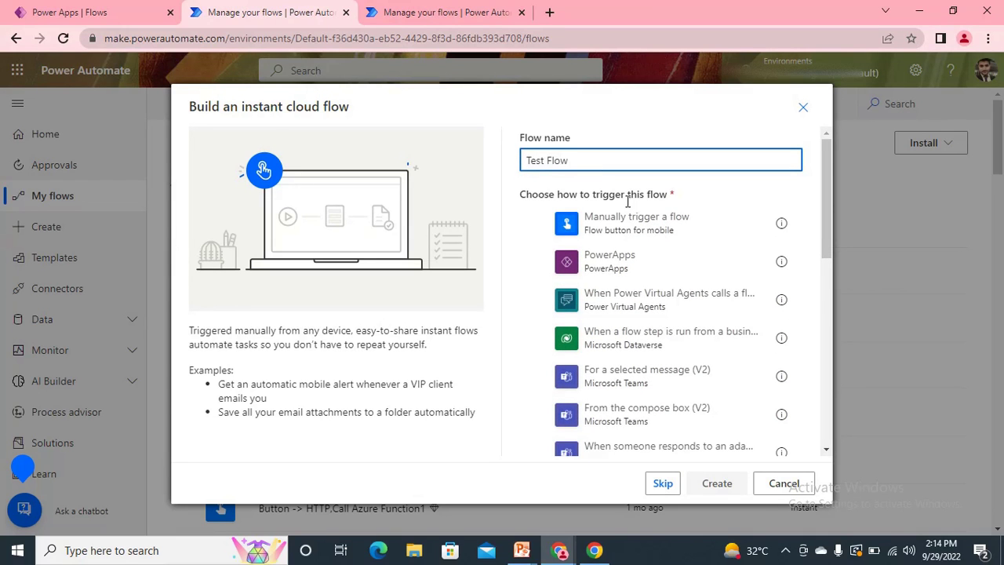
left_click(656, 232)
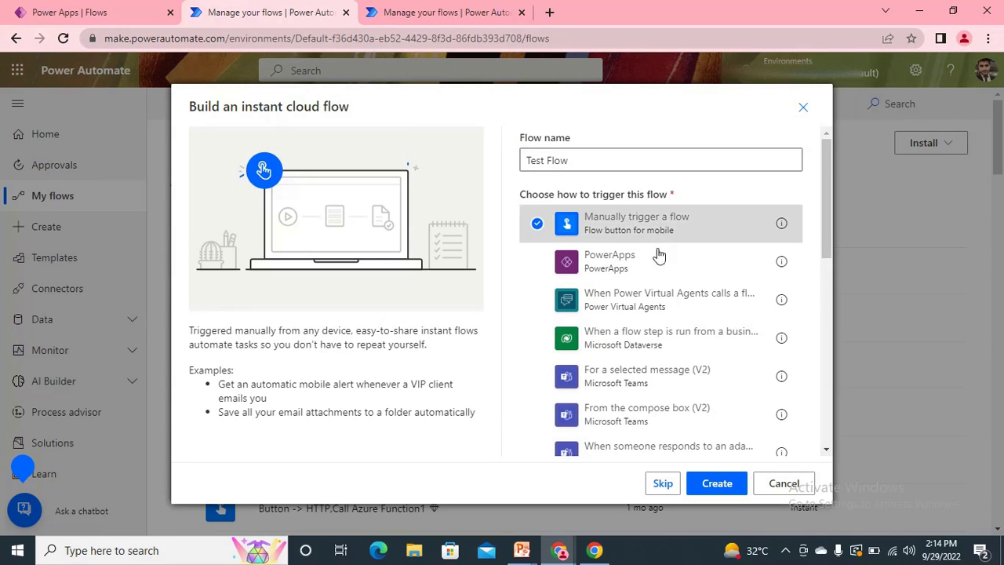
left_click(716, 482)
Create automated flow Testflow2 triggered when a SharePoint item is created
left_click(441, 10)
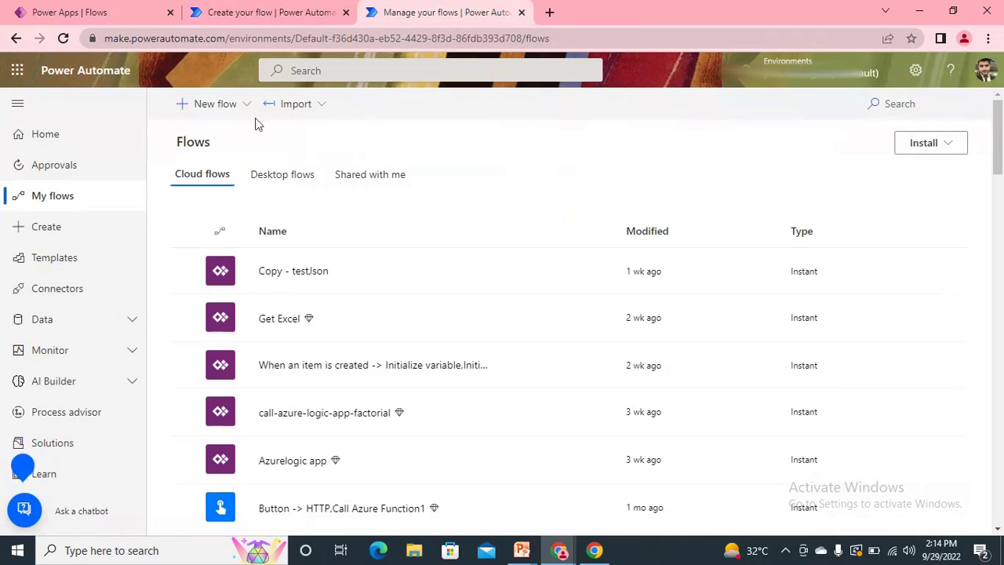
left_click(229, 110)
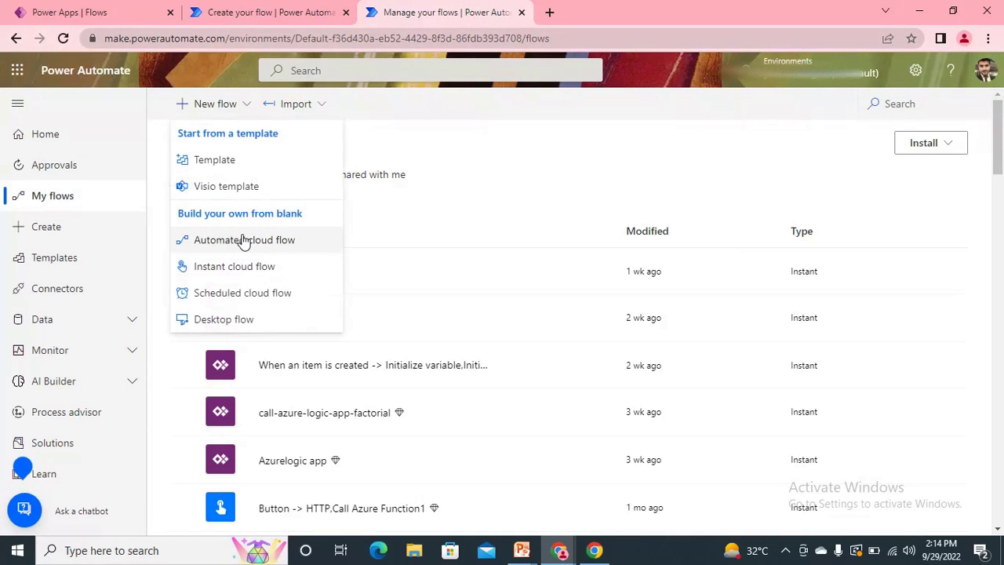
left_click(244, 241)
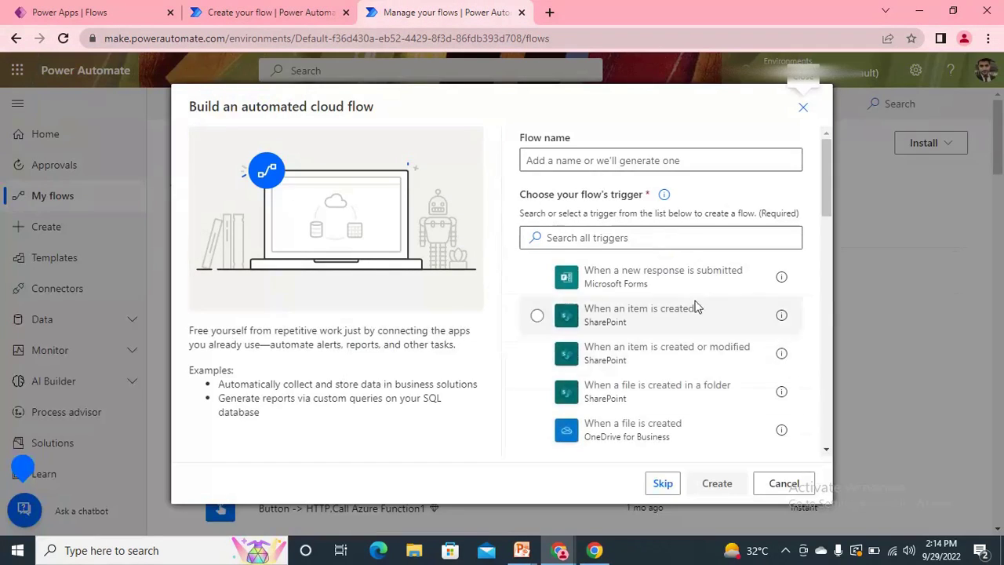
left_click(683, 324)
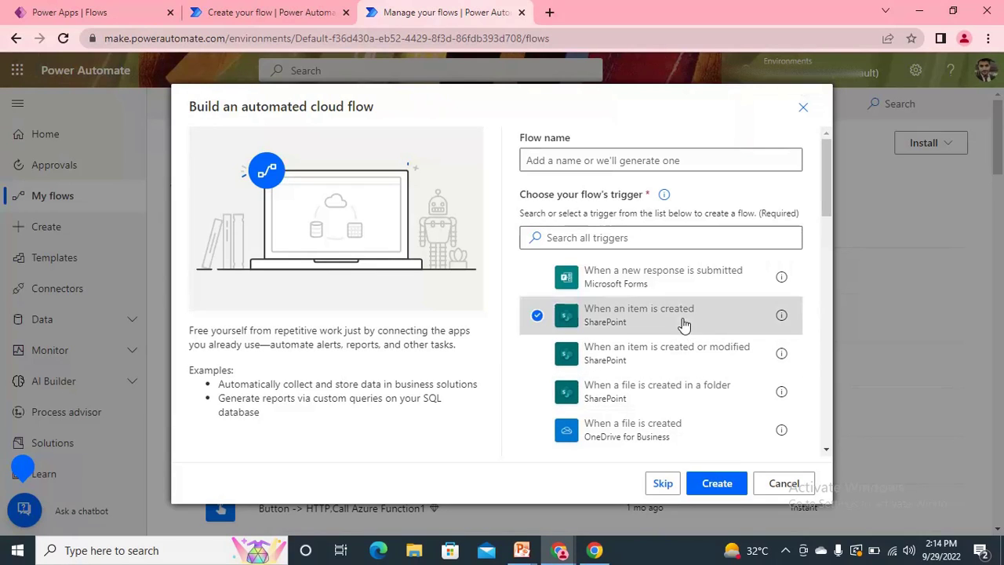
left_click(632, 155)
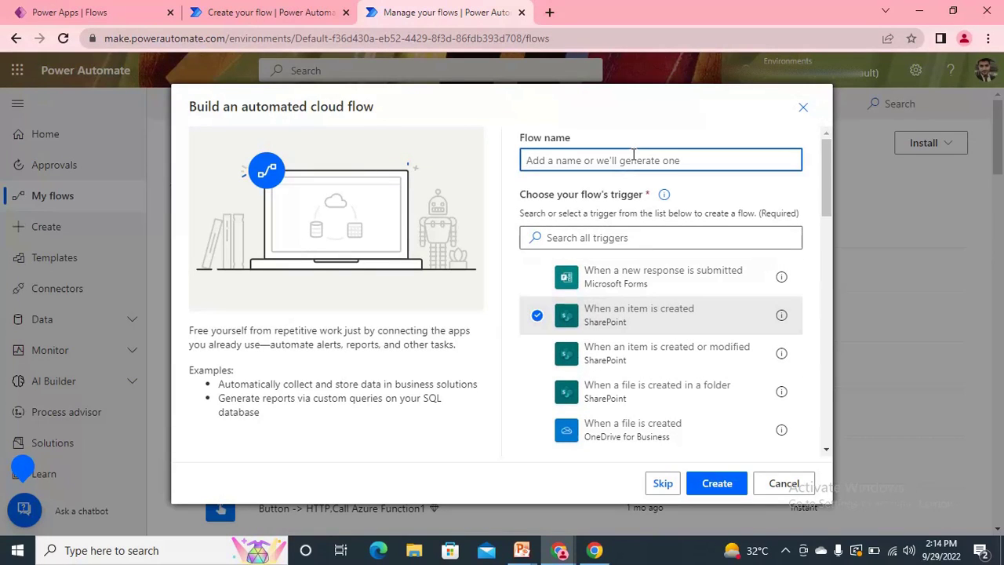
type("Testflow2")
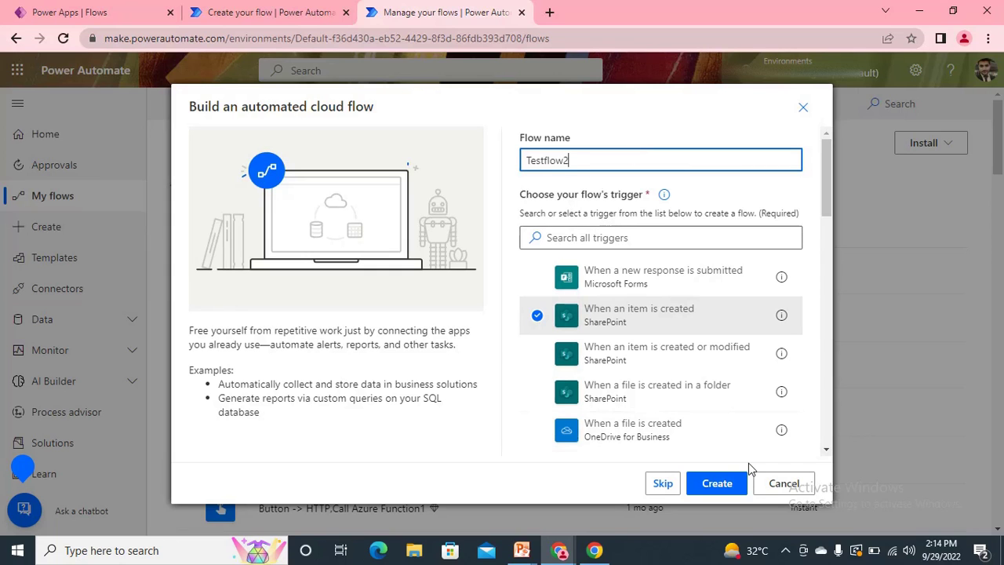
left_click(716, 483)
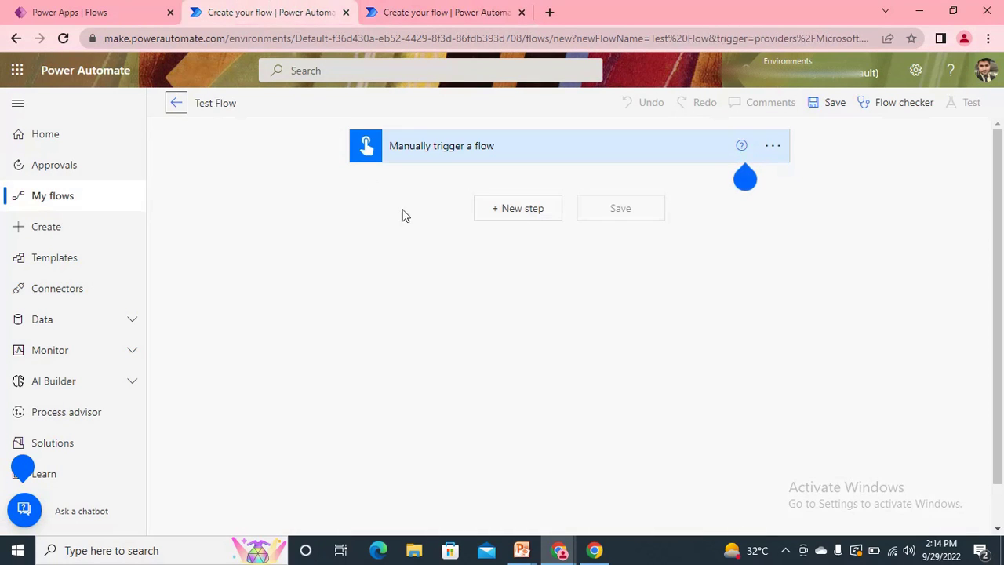
Add an Initialize variable step for String var1 holding a person's name, then save Test Flow
left_click(525, 218)
left_click(538, 251)
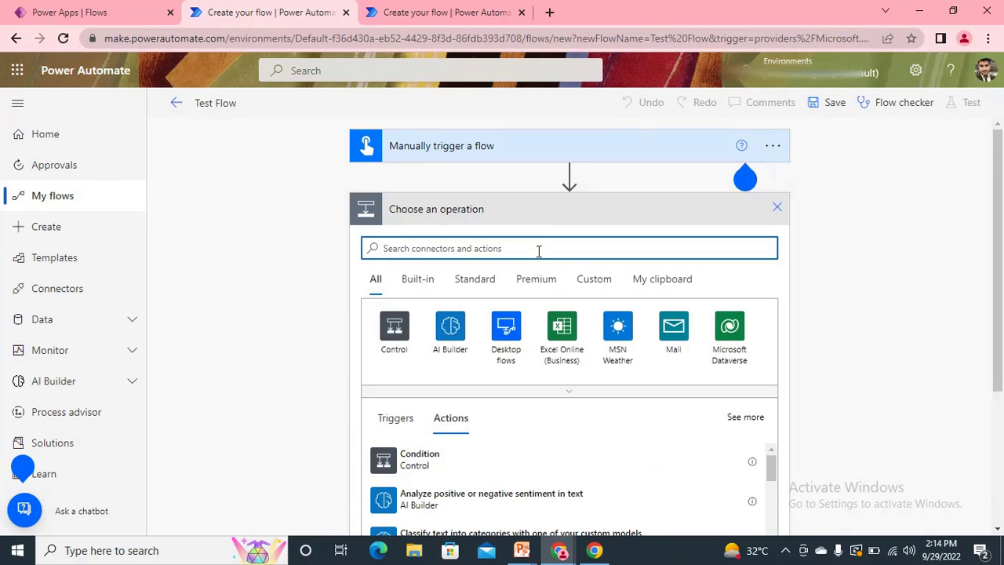
type("init")
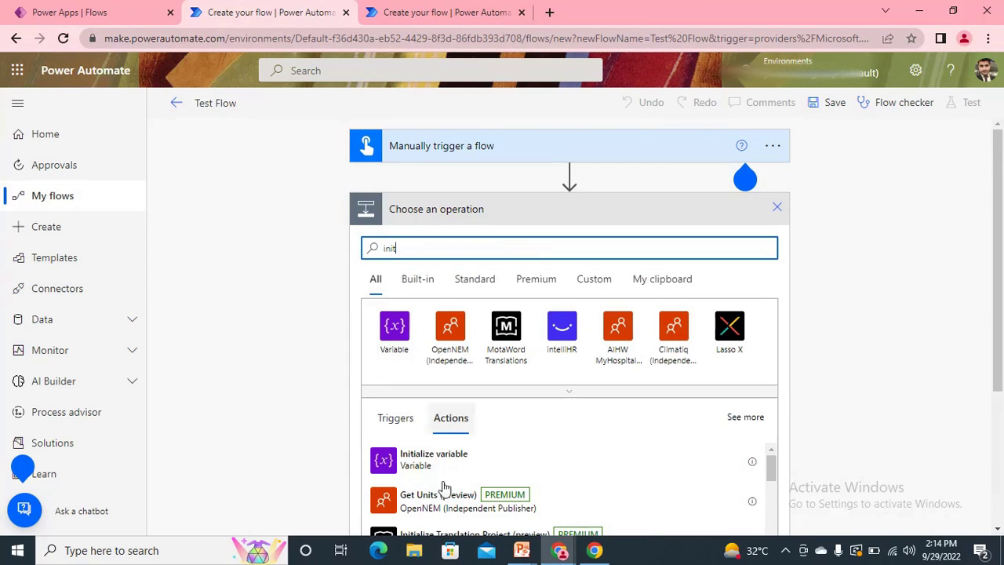
left_click(446, 466)
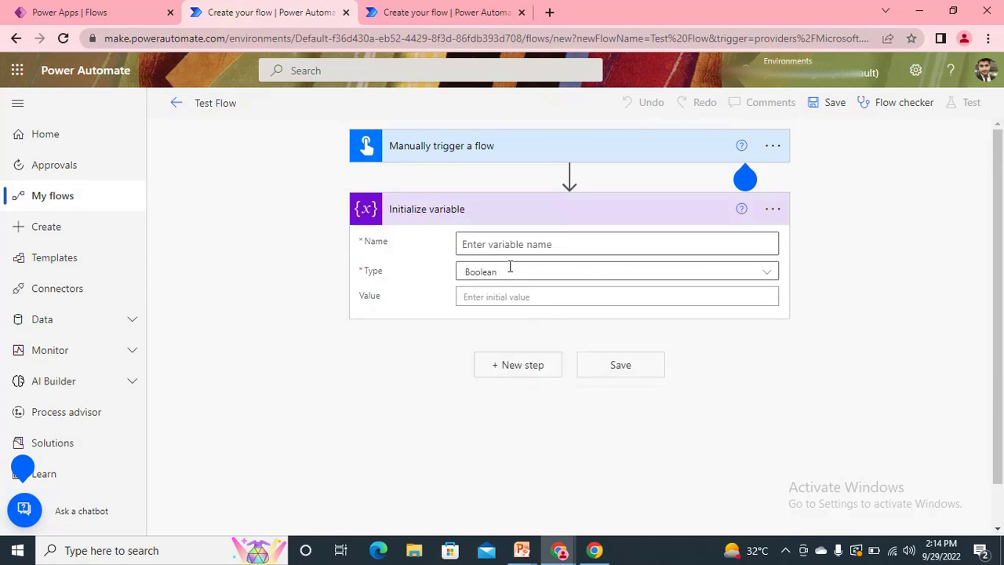
left_click(511, 244)
type("var1")
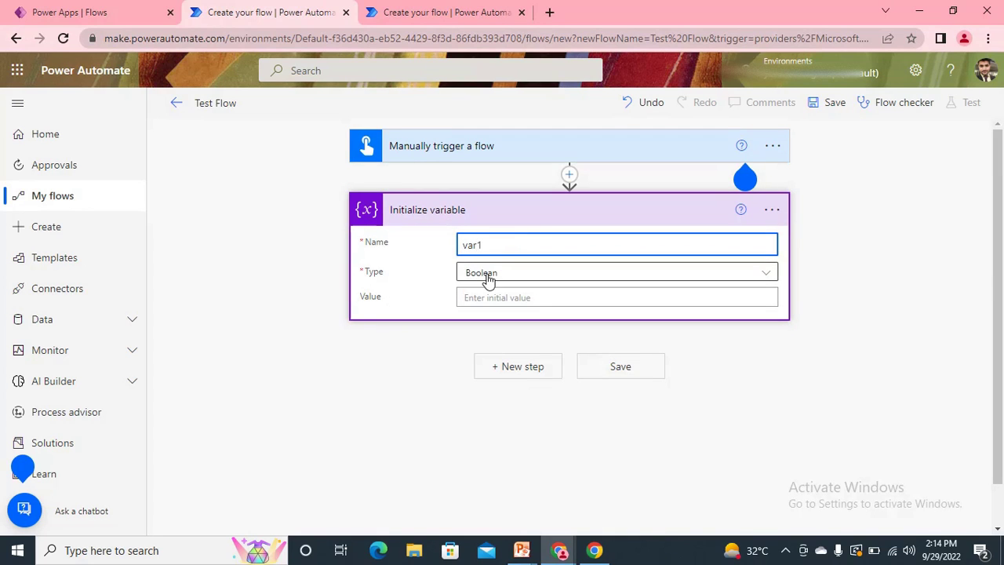
left_click(487, 276)
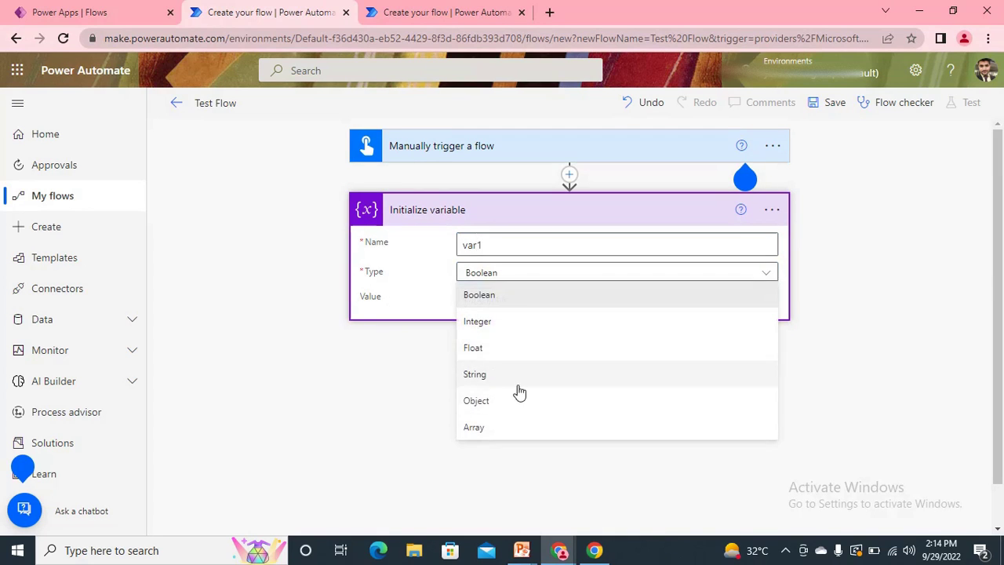
left_click(518, 384)
left_click(512, 295)
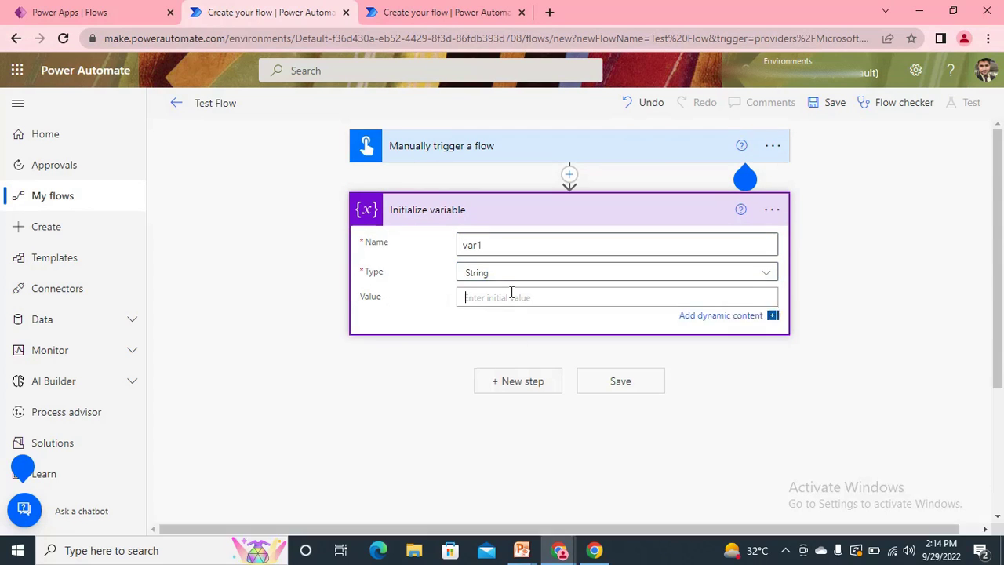
type("Prashant")
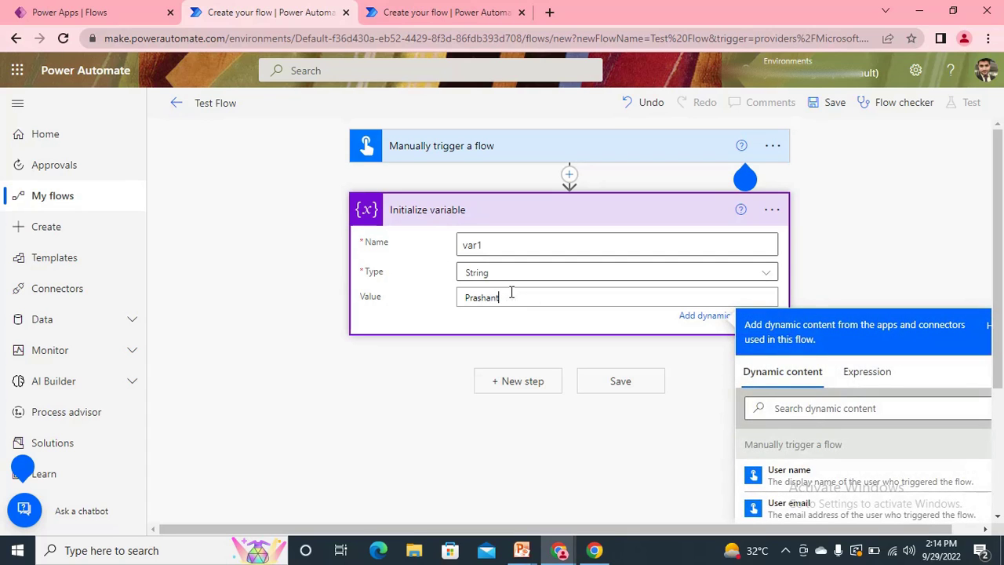
left_click(571, 208)
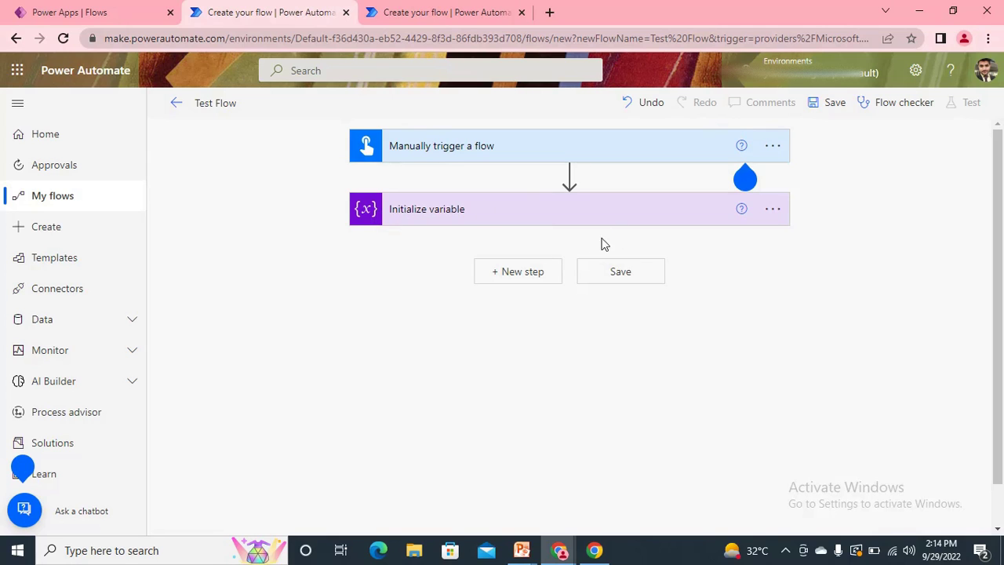
left_click(828, 112)
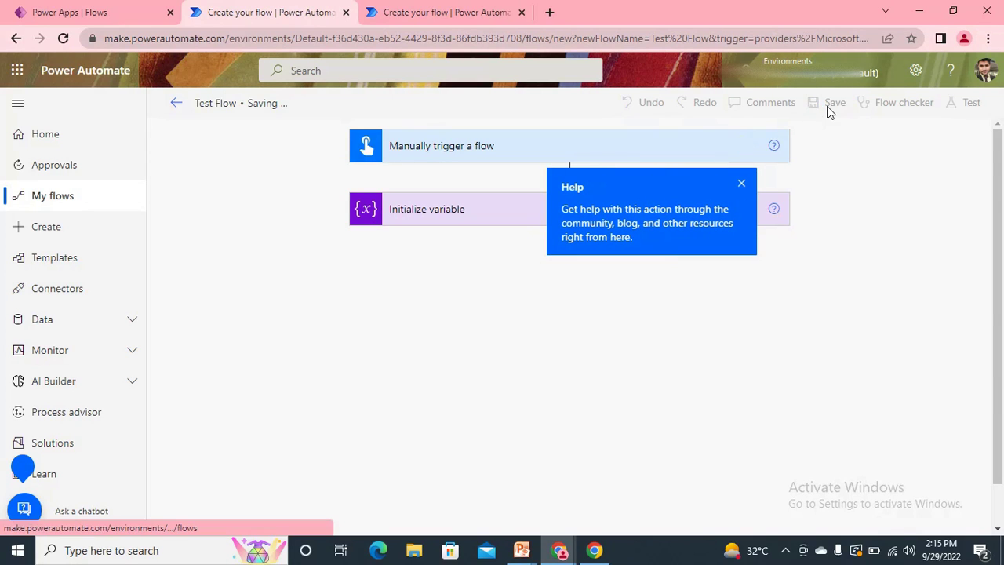
Point Testflow2's item-created trigger at the chosen SharePoint site and the DeployList list
left_click(441, 9)
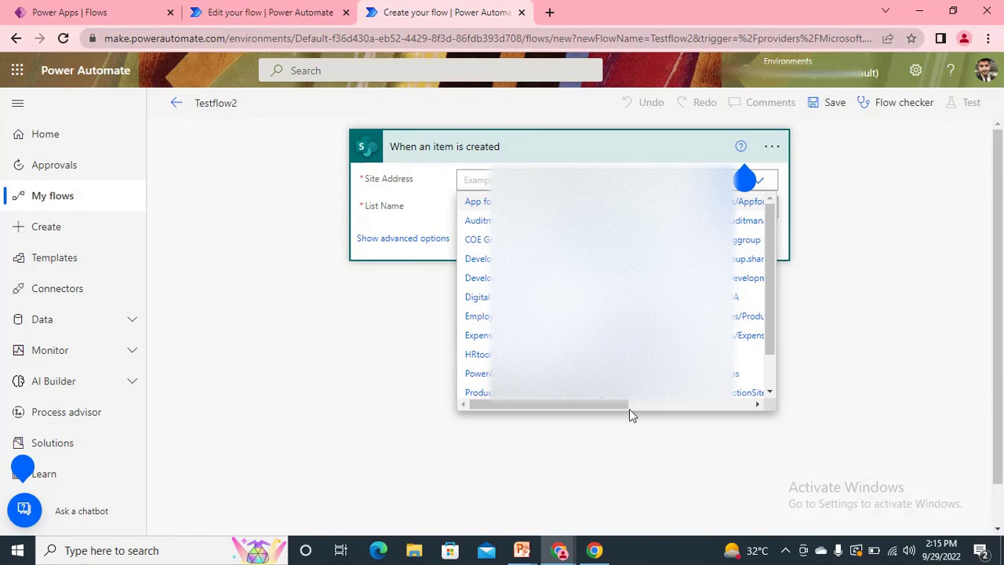
left_click(612, 392)
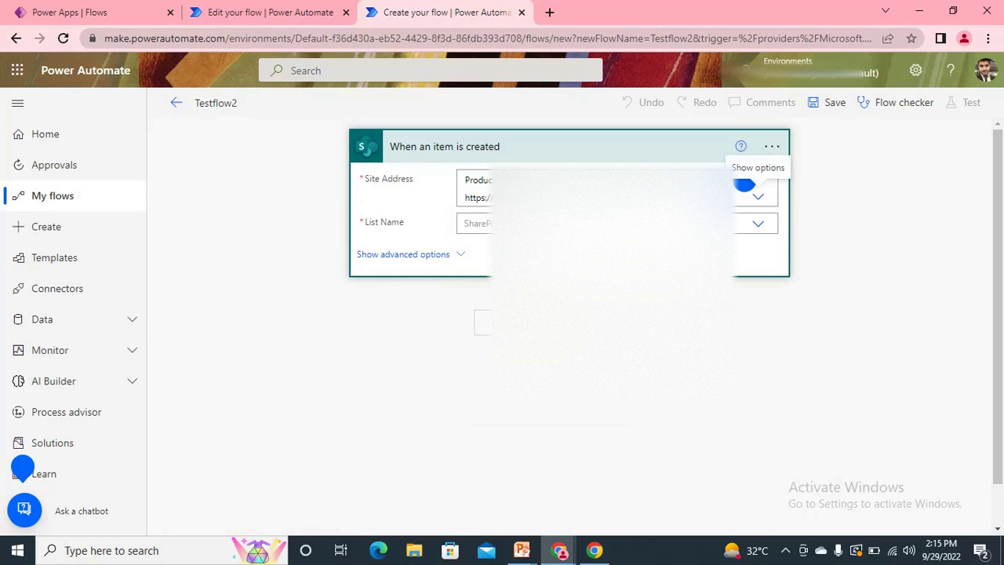
left_click(756, 225)
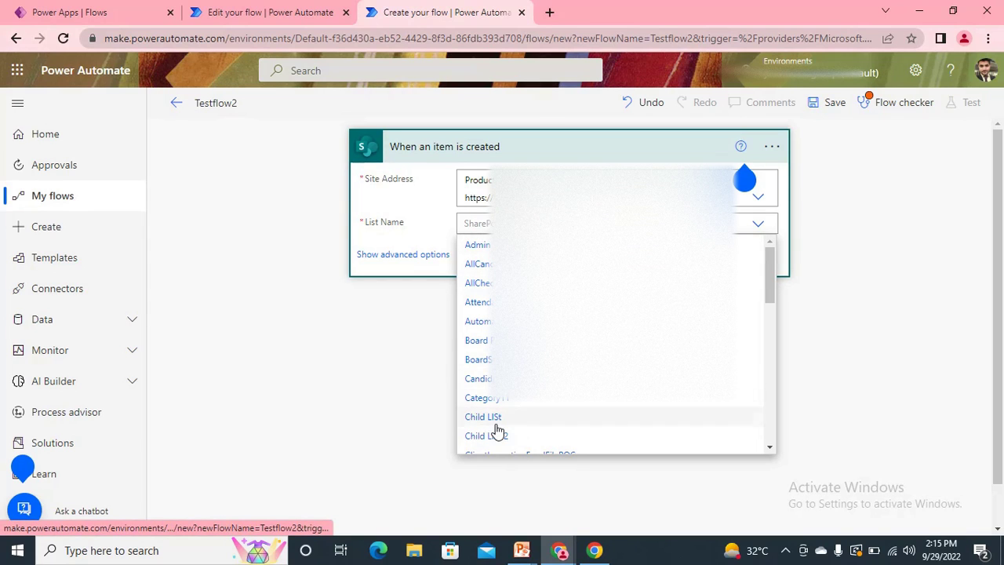
scroll(514, 419, "down", 2)
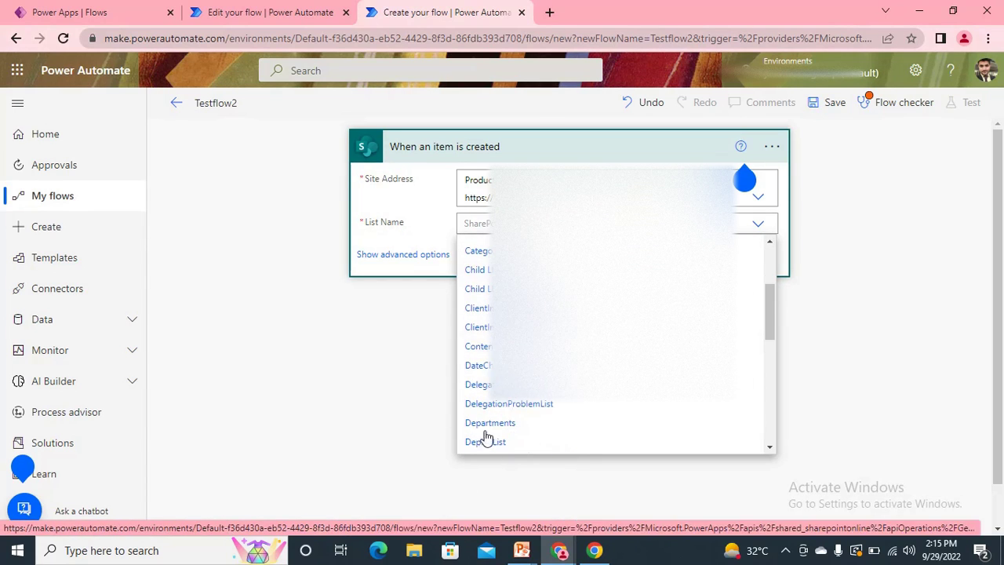
left_click(498, 443)
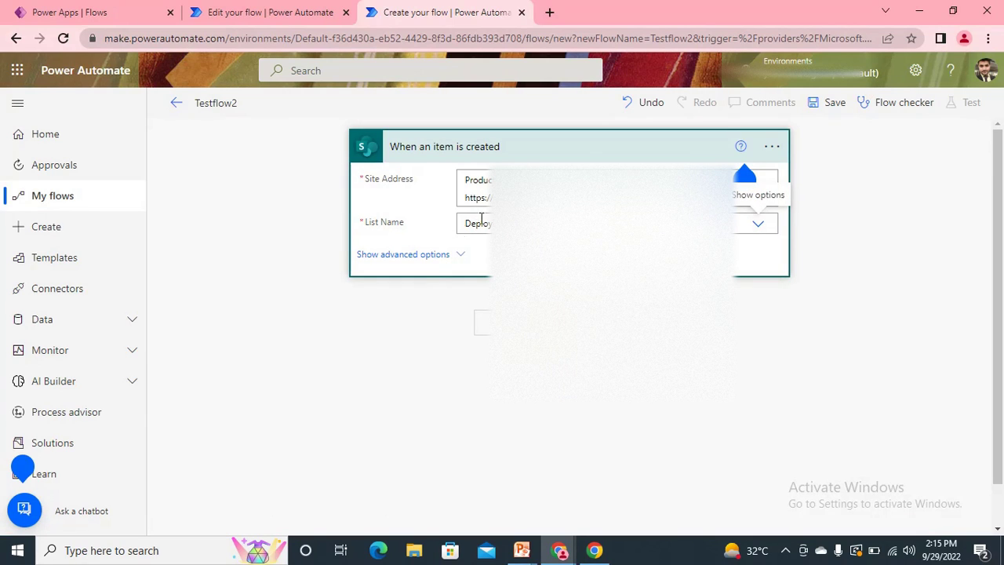
left_click(520, 143)
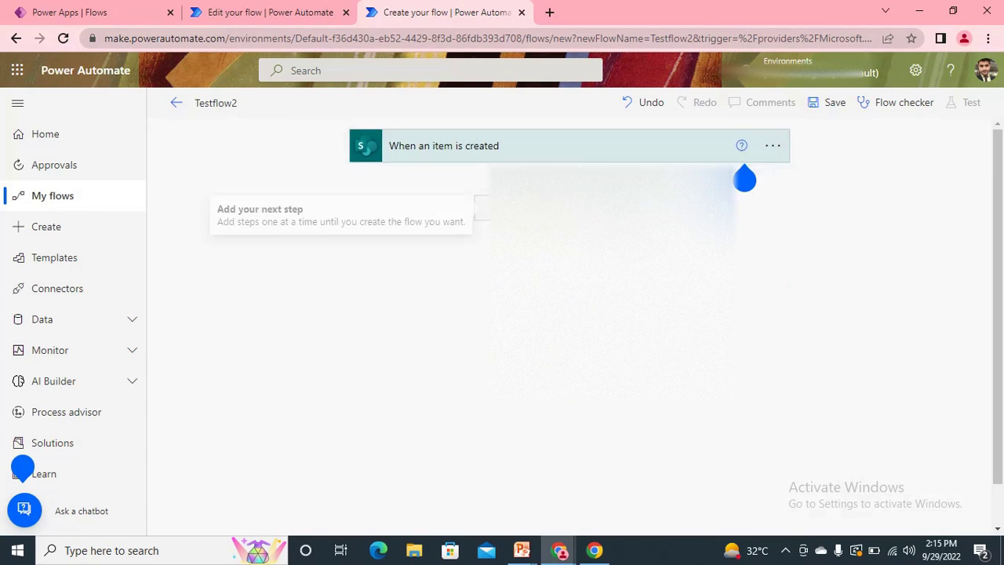
Add an Initialize variable step setting String var1 to a sample first name, and save
left_click(553, 202)
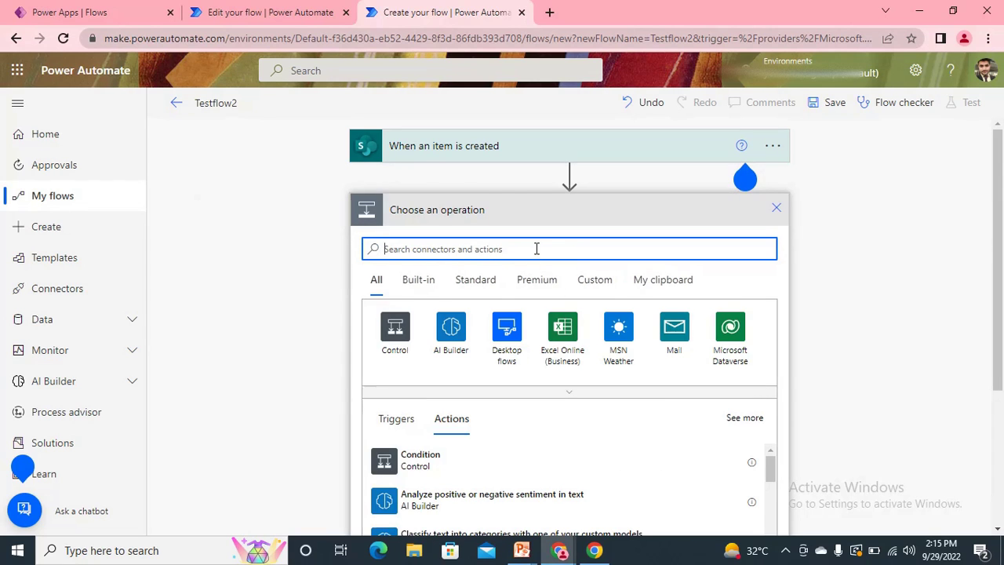
type("init")
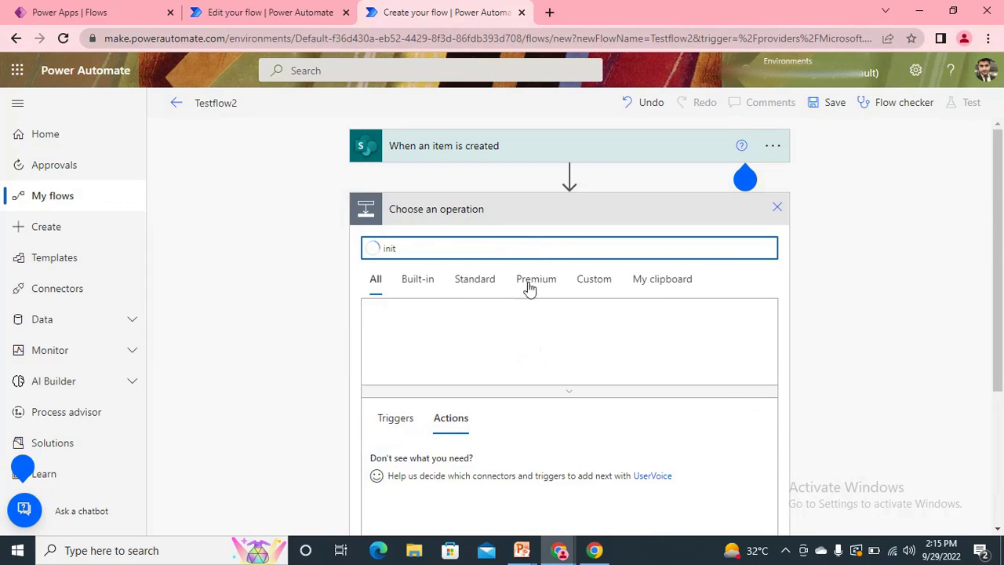
left_click(443, 459)
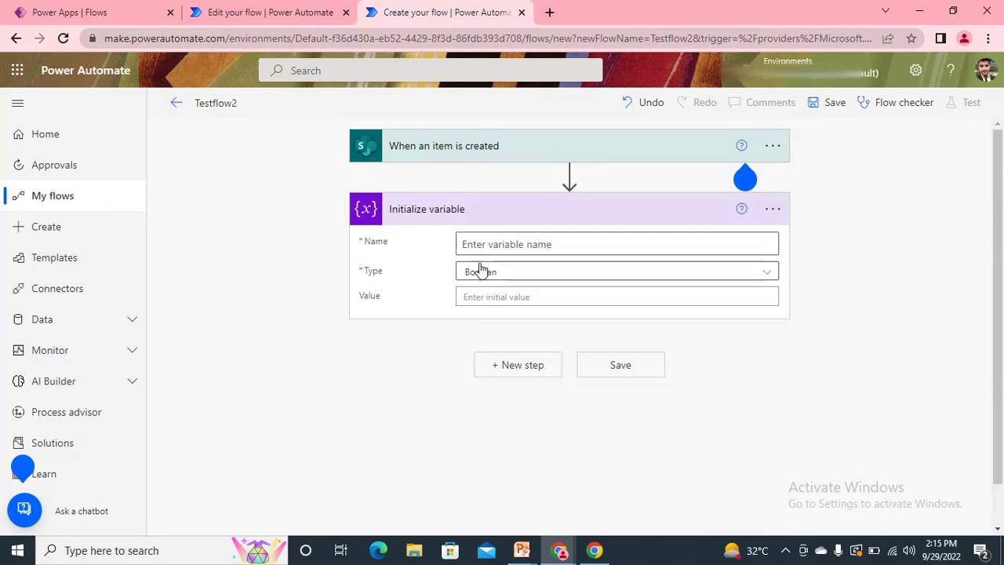
left_click(513, 239)
type("var1")
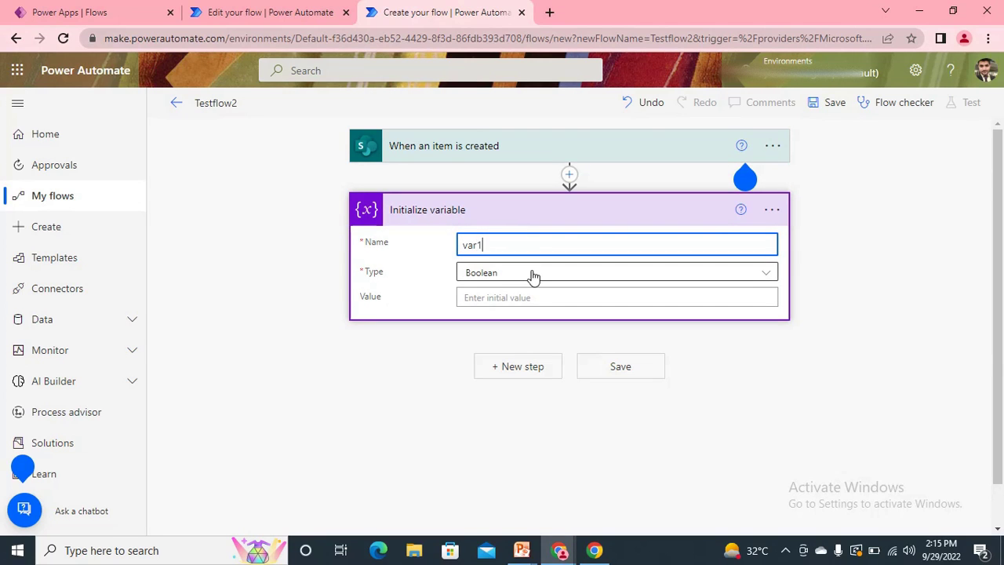
left_click(530, 275)
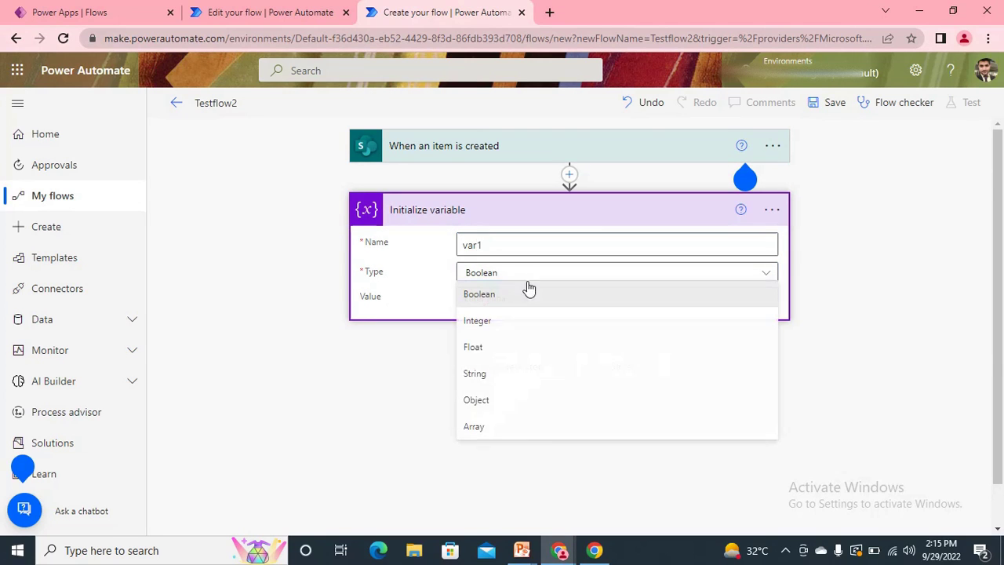
left_click(493, 380)
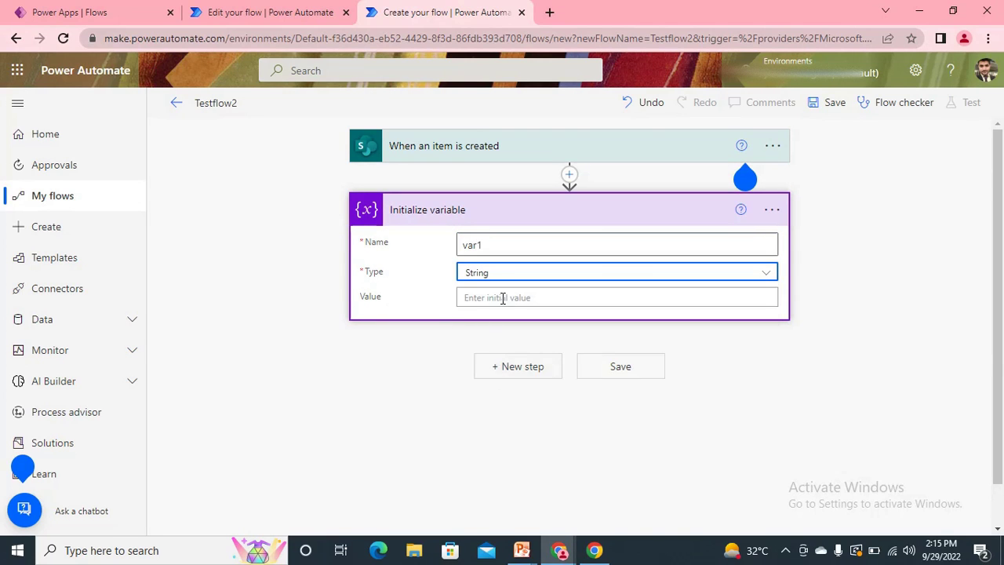
left_click(503, 298)
type("Pras")
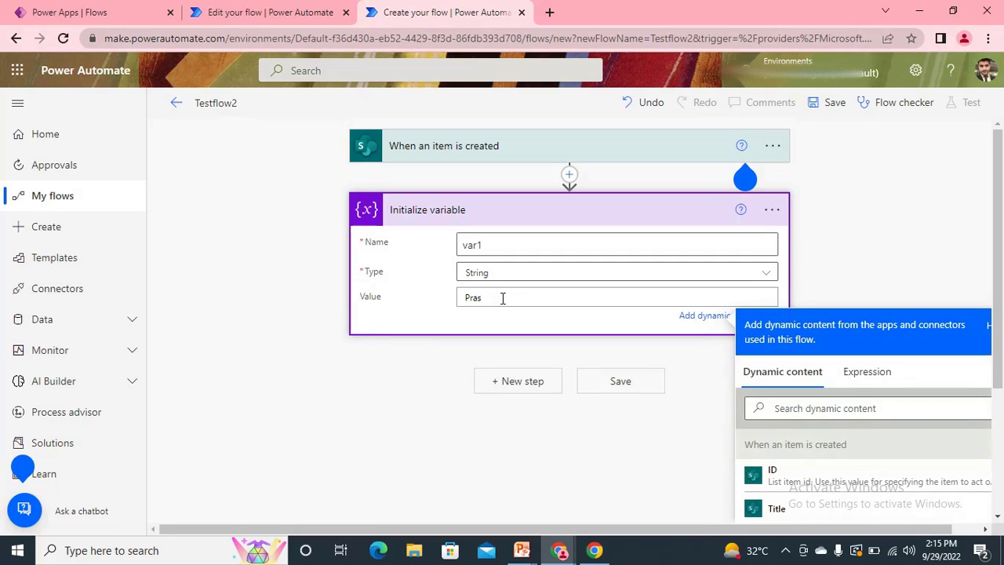
type("hant")
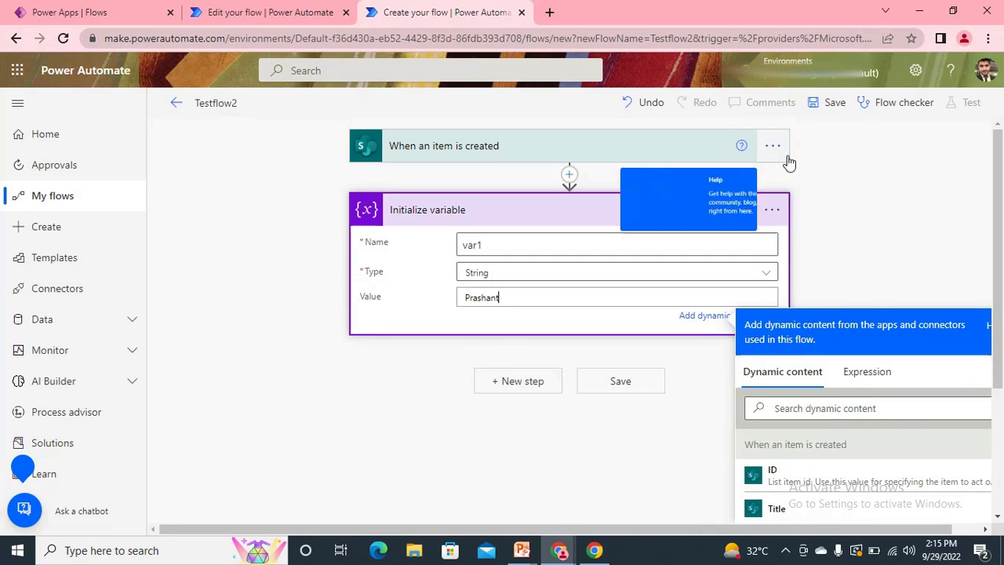
left_click(832, 106)
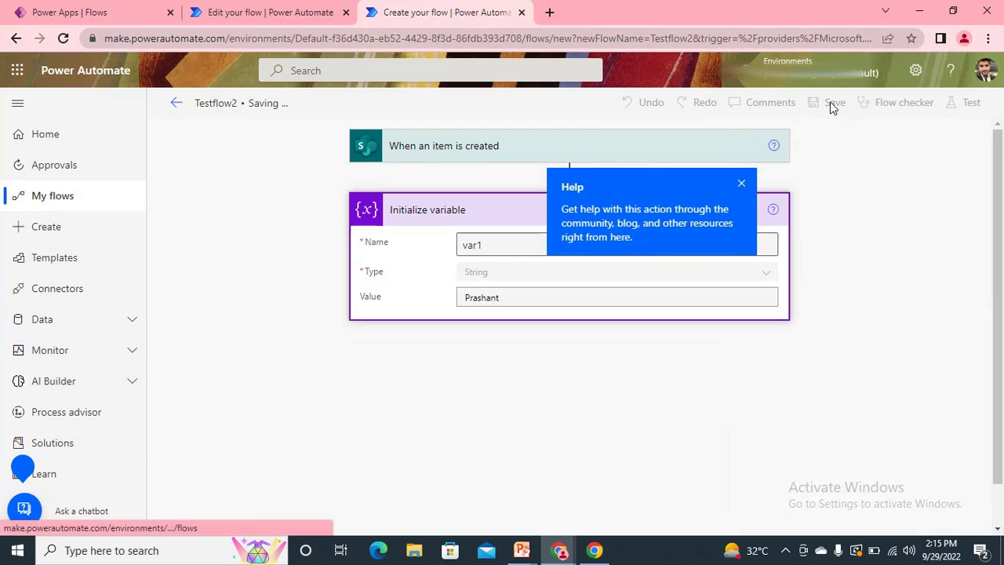
Copy the trigger's site address and paste it into a new browser tab
left_click(549, 151)
triple_click(507, 199)
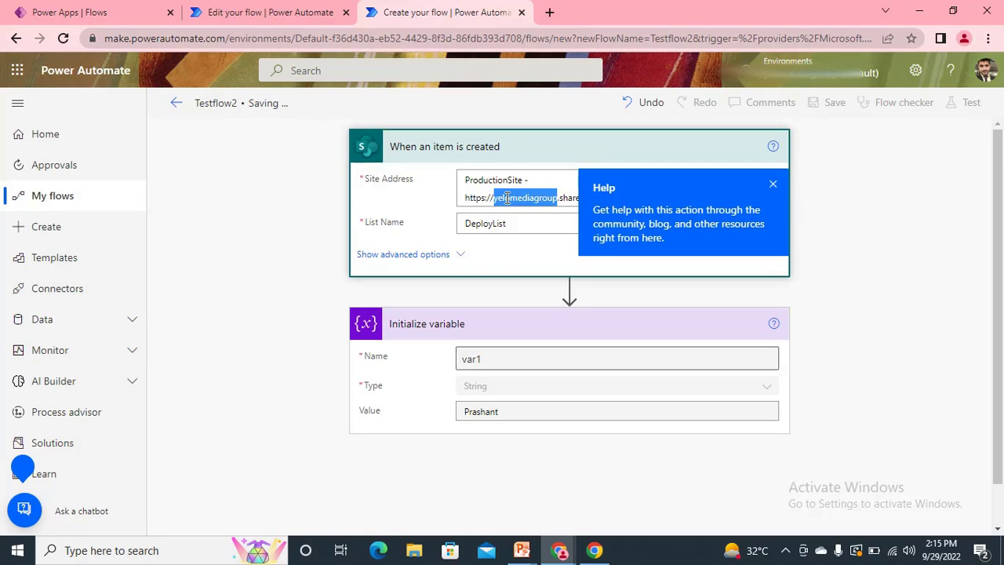
left_click(549, 12)
key("ctrl+v")
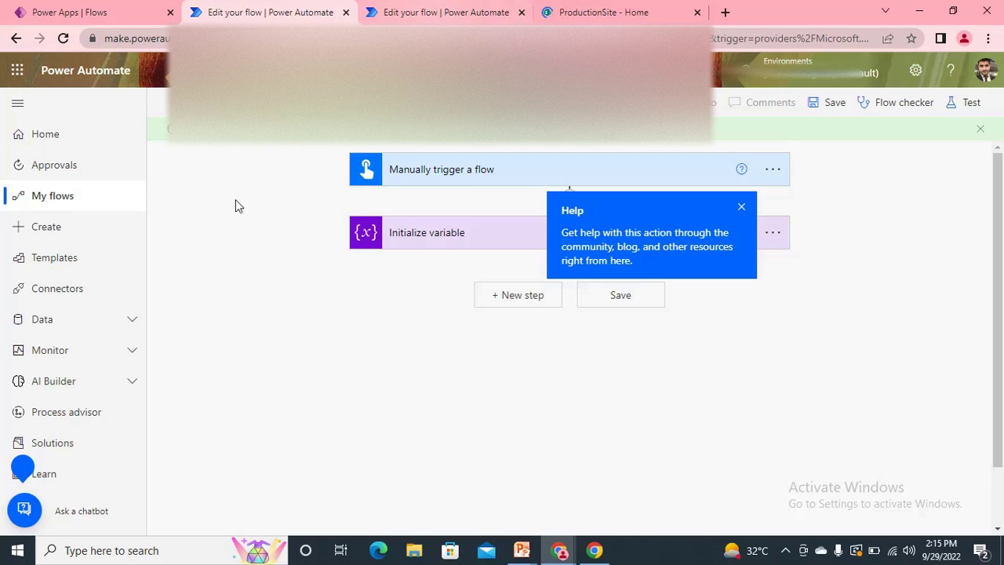
Run a manual test of Test Flow and confirm both steps succeeded
left_click(969, 106)
left_click(777, 141)
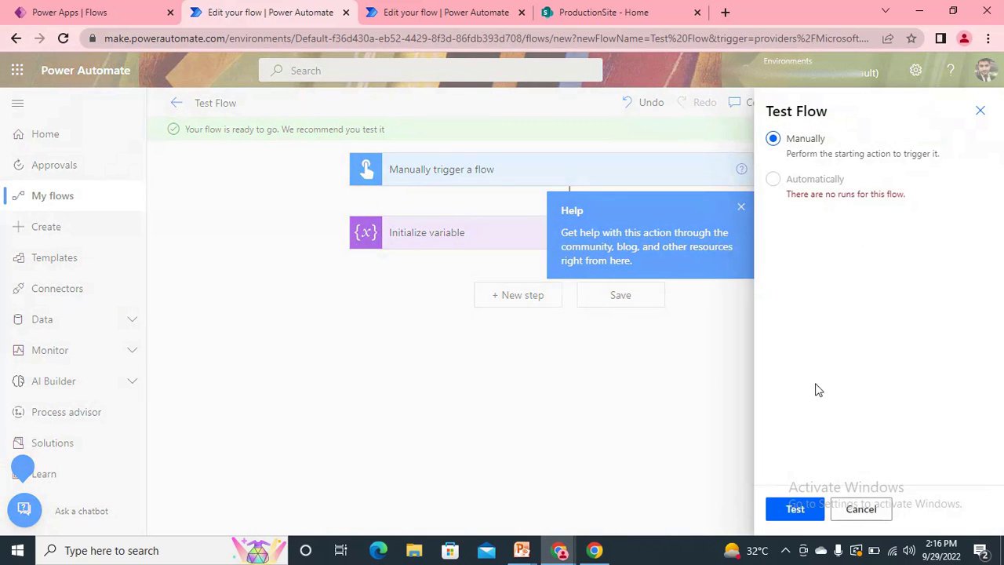
left_click(794, 509)
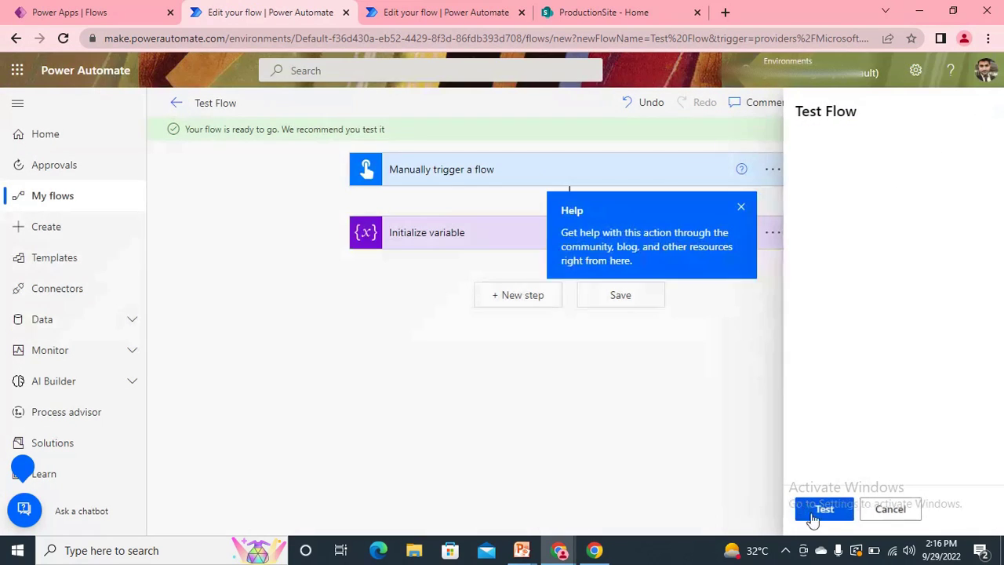
left_click(800, 509)
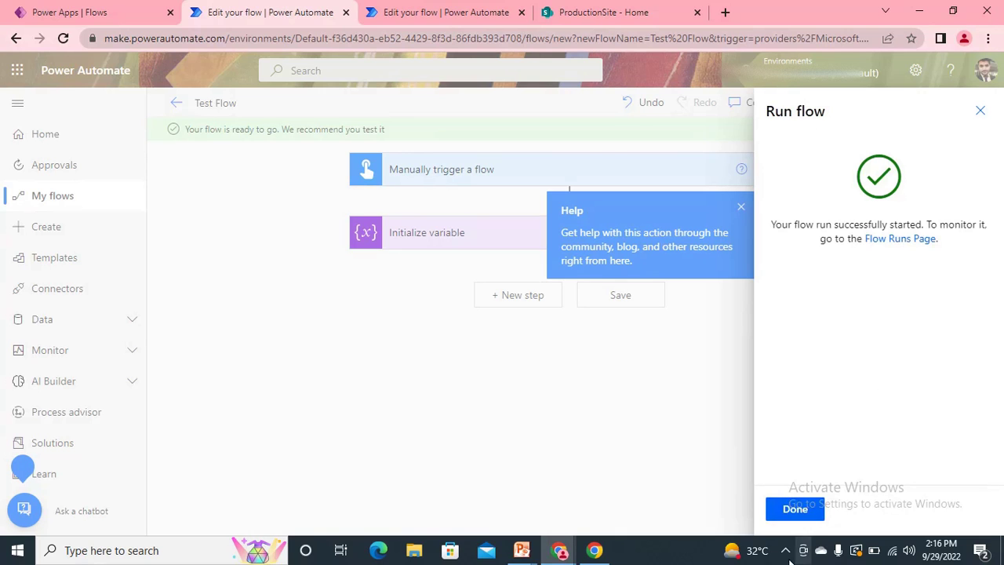
left_click(795, 508)
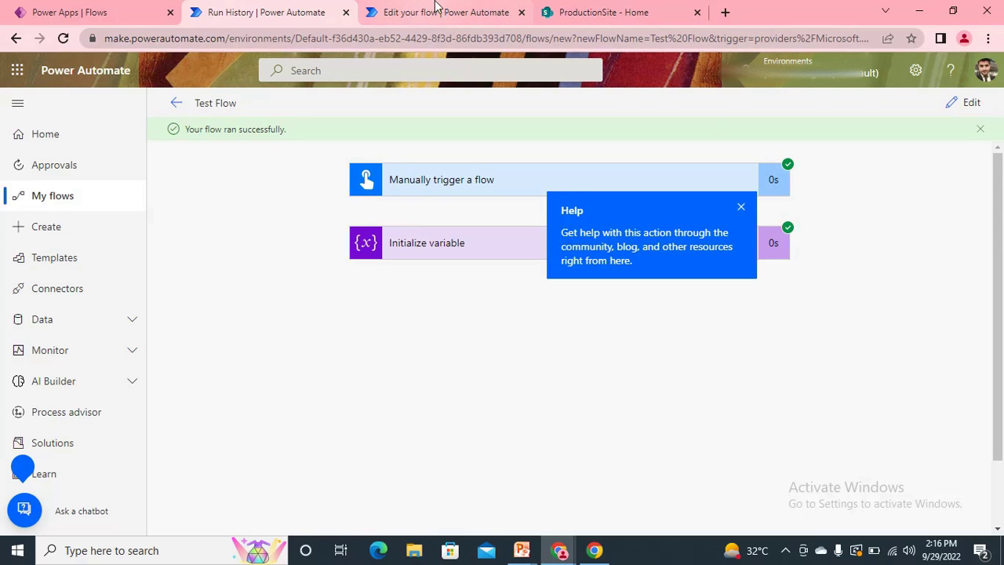
left_click(436, 9)
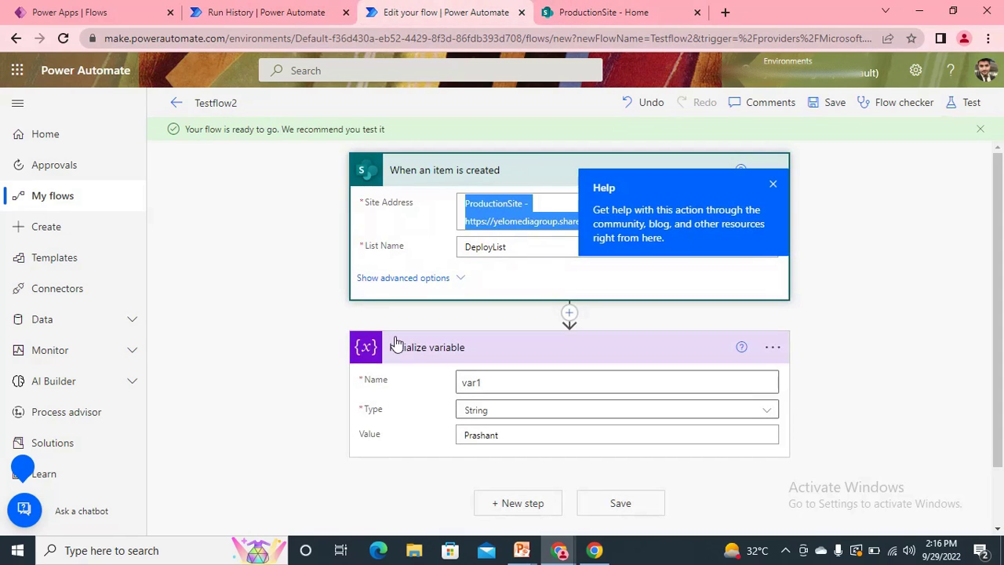
Open DeployList from the left navigation of the ProductionSite SharePoint tab
left_click(584, 9)
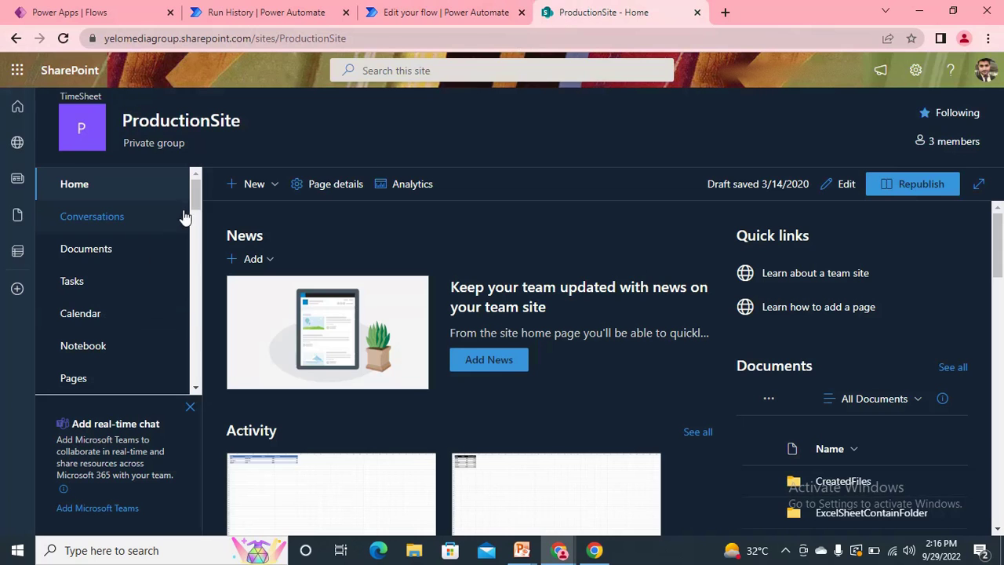
left_click_drag(196, 196, 200, 338)
left_click(106, 295)
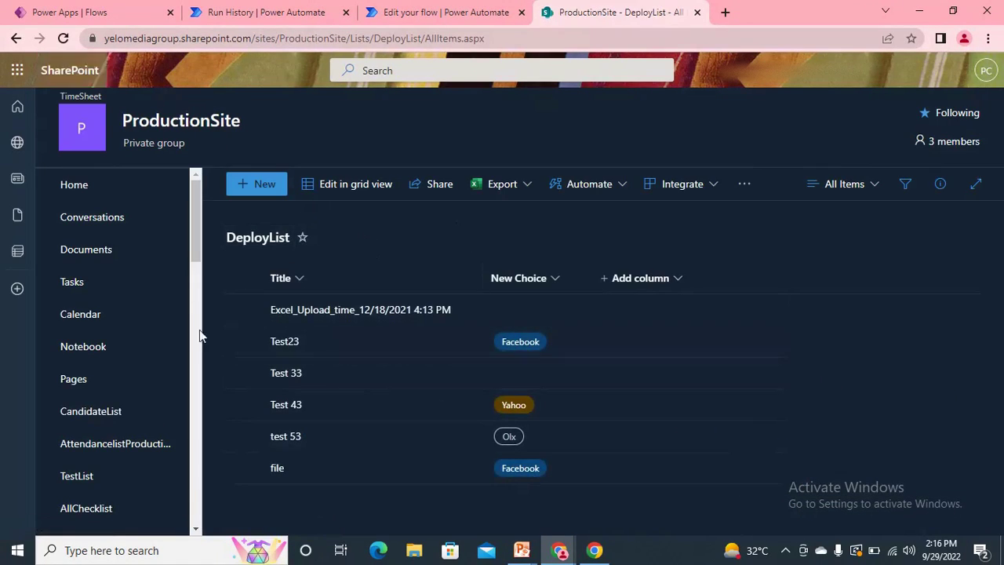
Start a new DeployList item titled 'Flow Logs Columns Table'
left_click(274, 188)
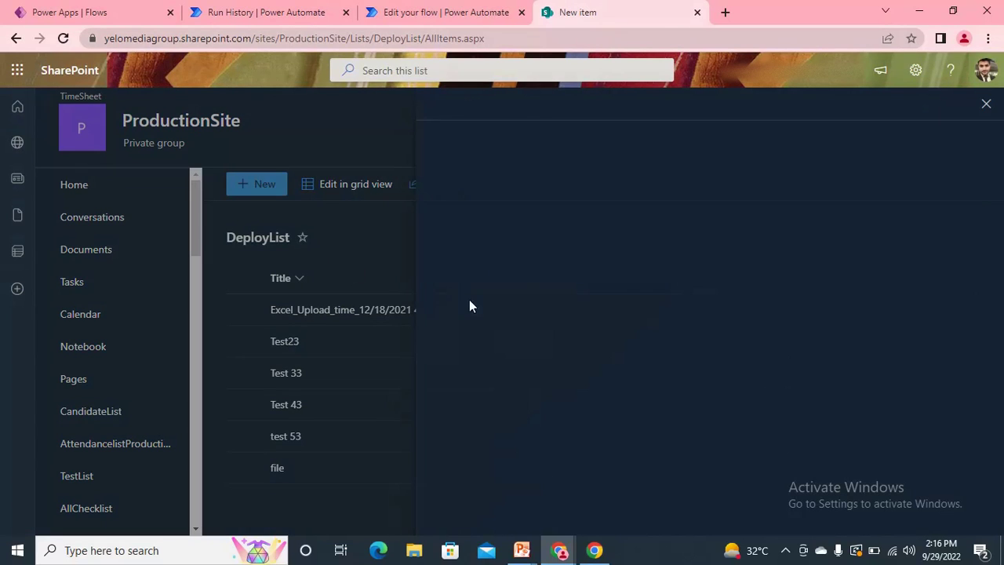
type("Columns")
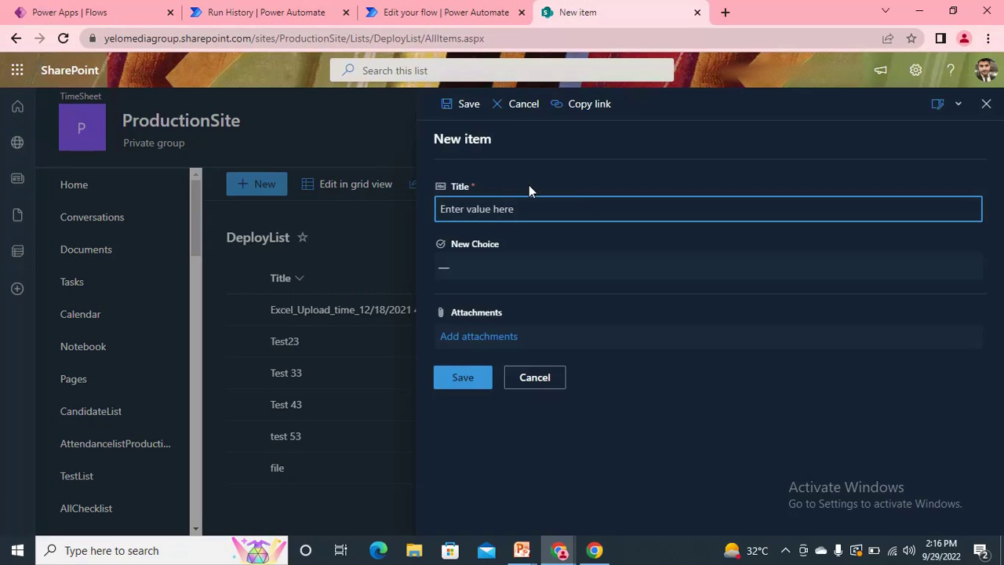
type(" Table")
key("Home")
type("Logs")
key("Home")
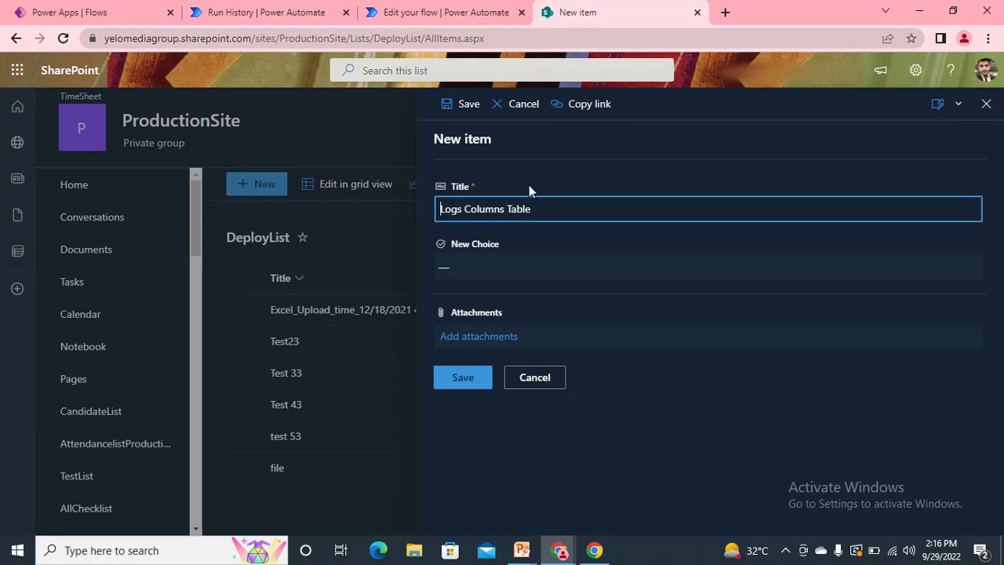
type("Flow")
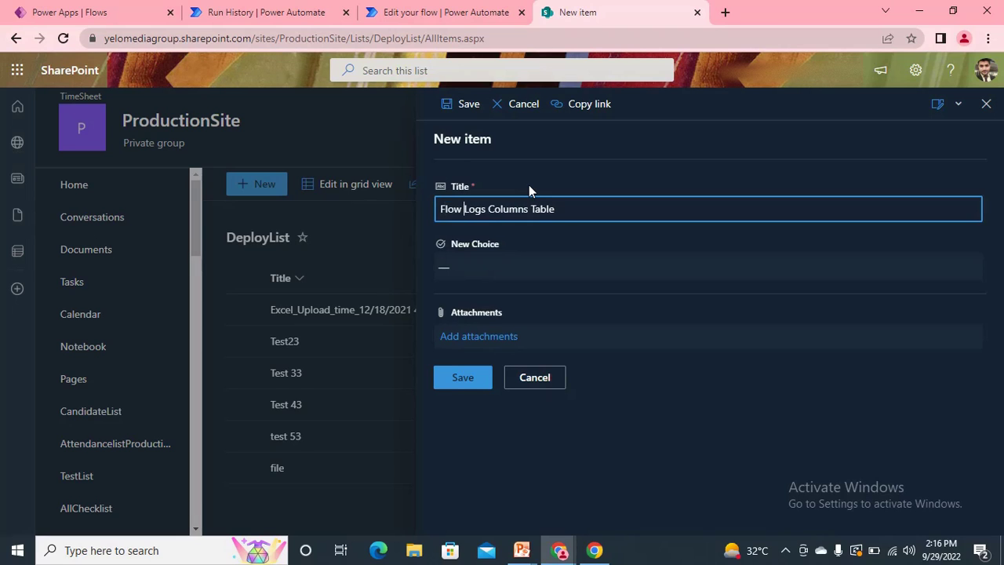
Set the item's New Choice to Olx, save it, and return to the Testflow2 editor
left_click(521, 271)
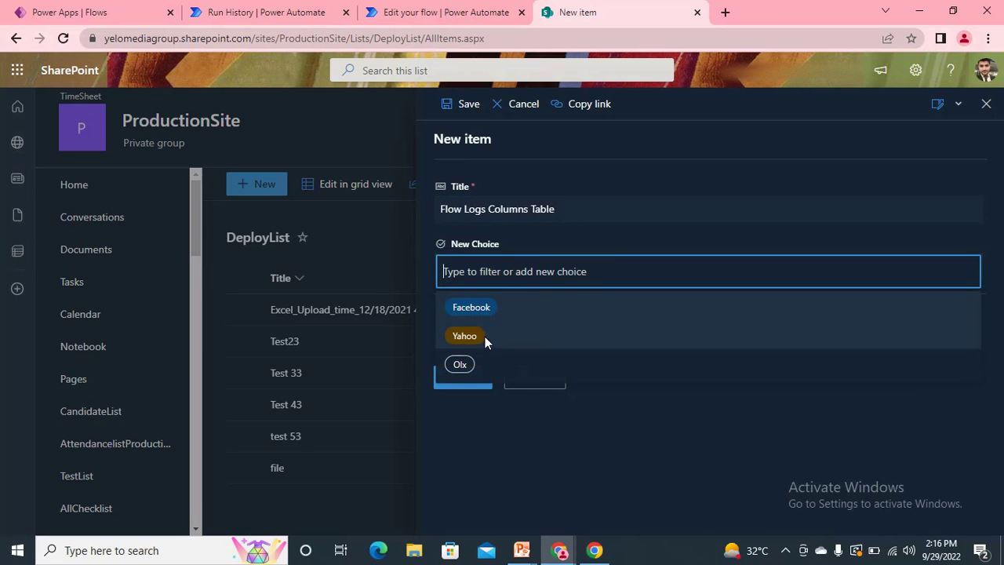
left_click(476, 364)
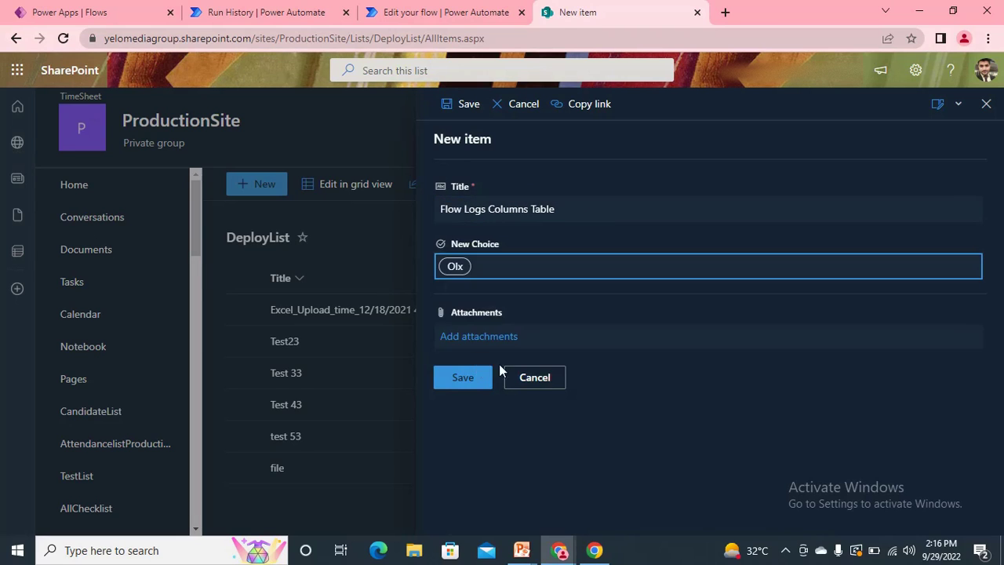
left_click(463, 380)
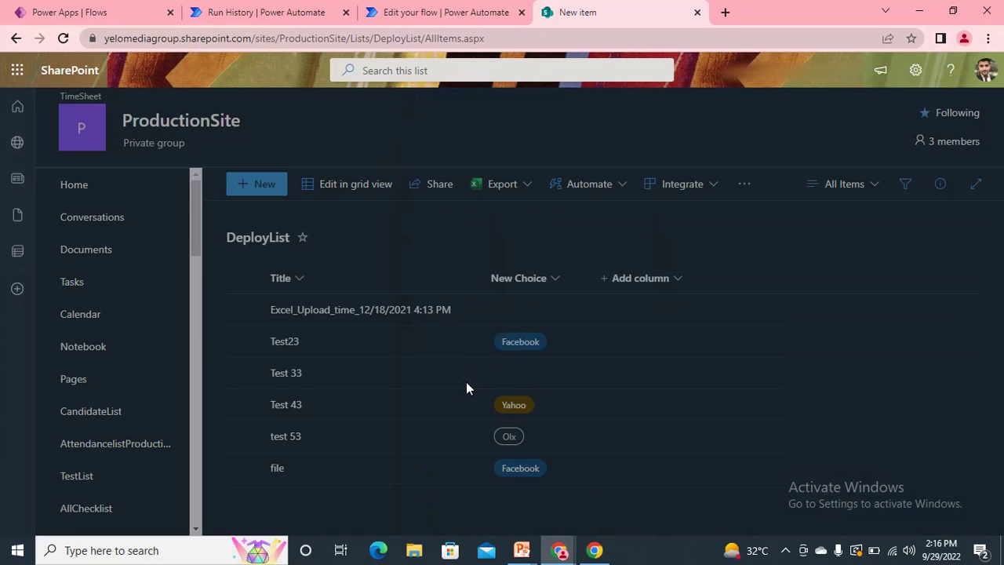
left_click(416, 9)
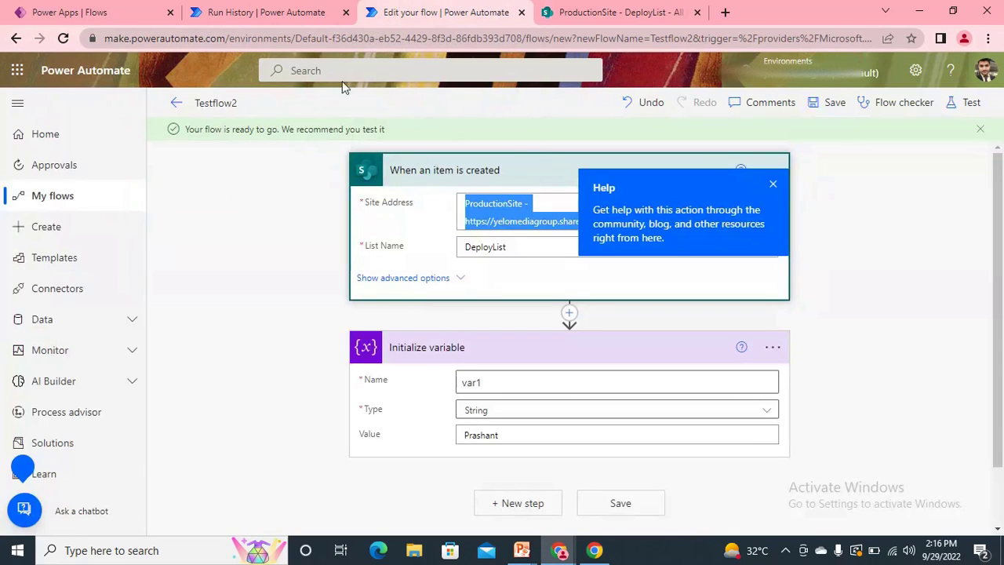
Leave Test Flow's run view for its details page and scroll to the 28-day run history
left_click(264, 11)
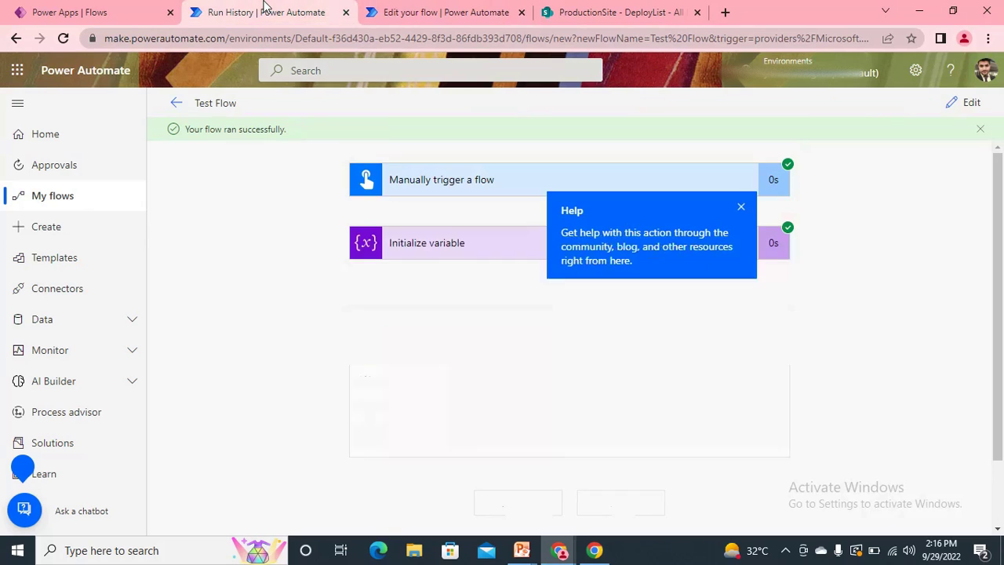
left_click(179, 106)
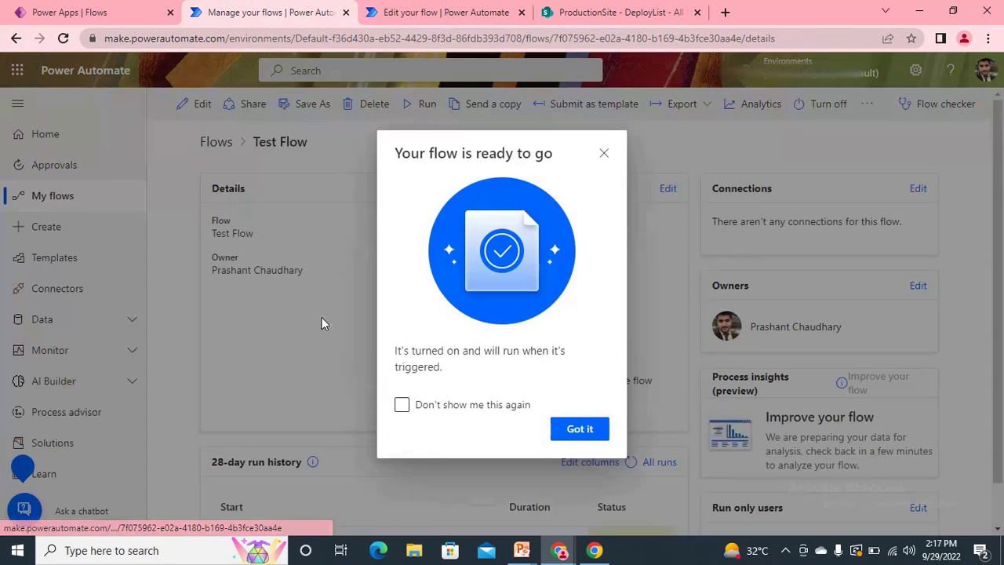
left_click(579, 429)
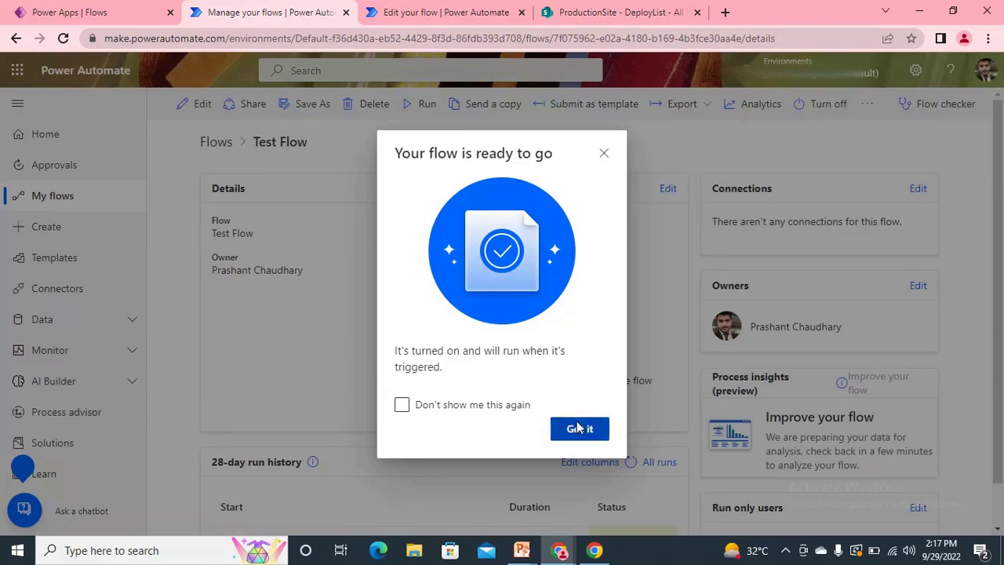
scroll(683, 403, "down", 1)
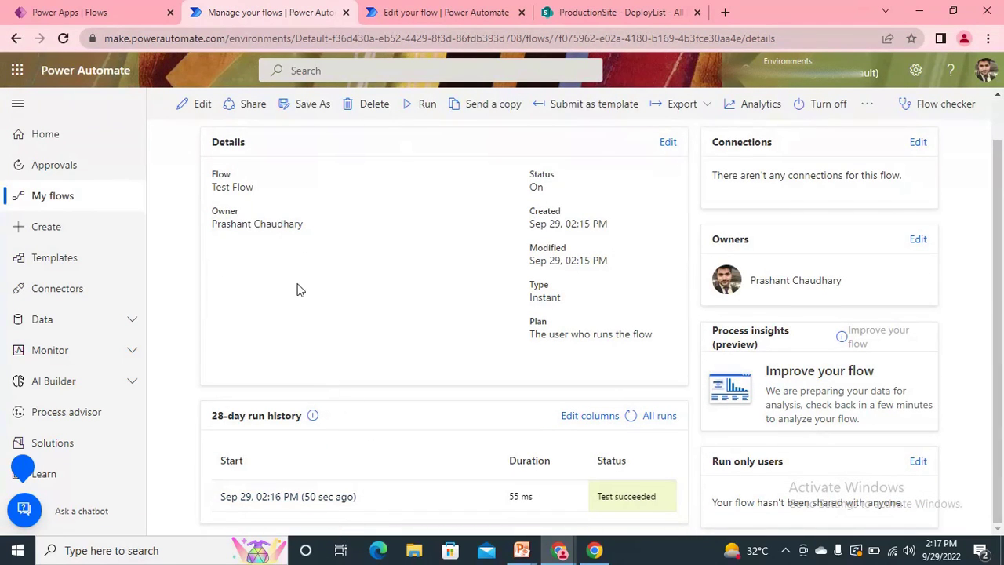
left_click_drag(999, 266, 1002, 165)
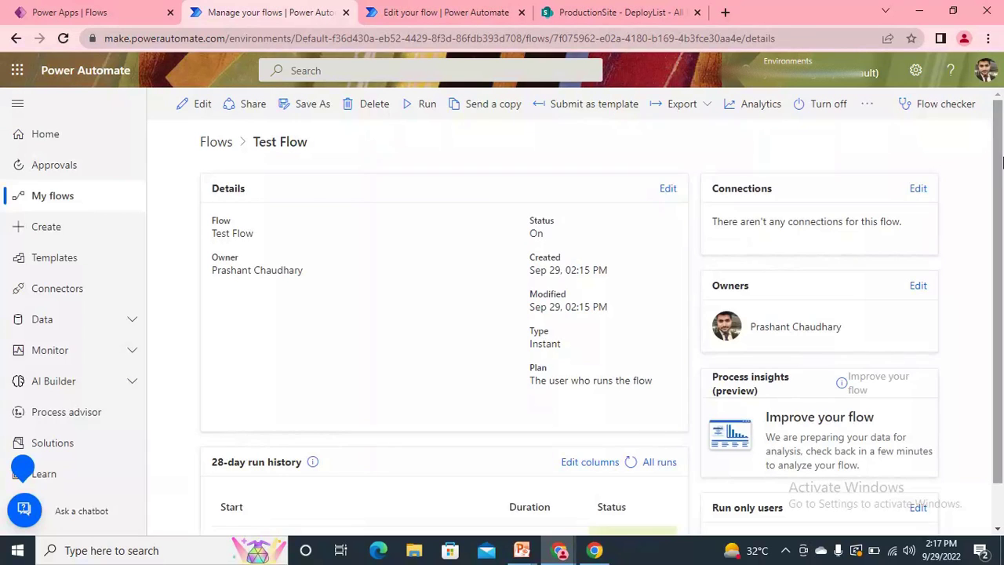
scroll(1002, 162, "down", 2)
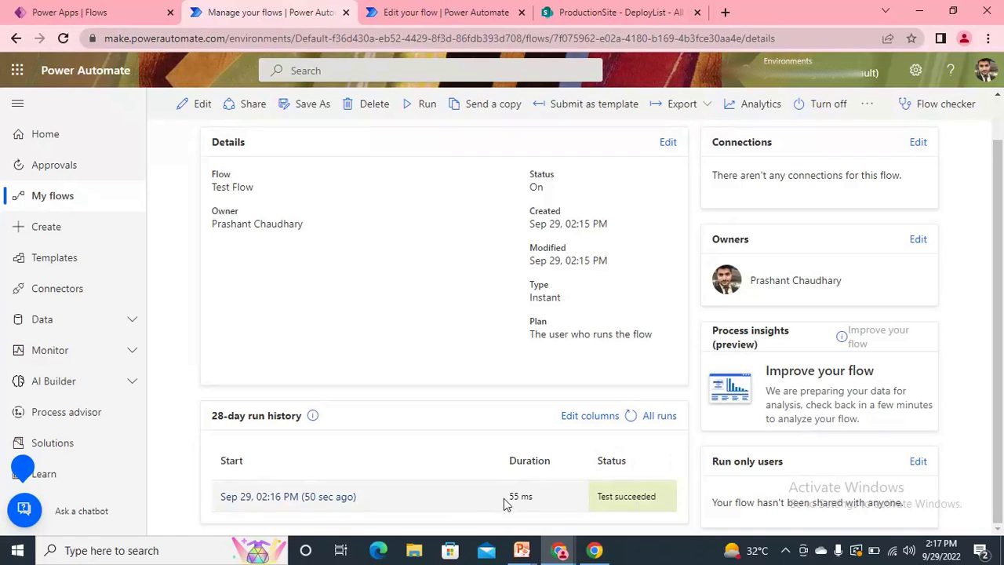
left_click(439, 12)
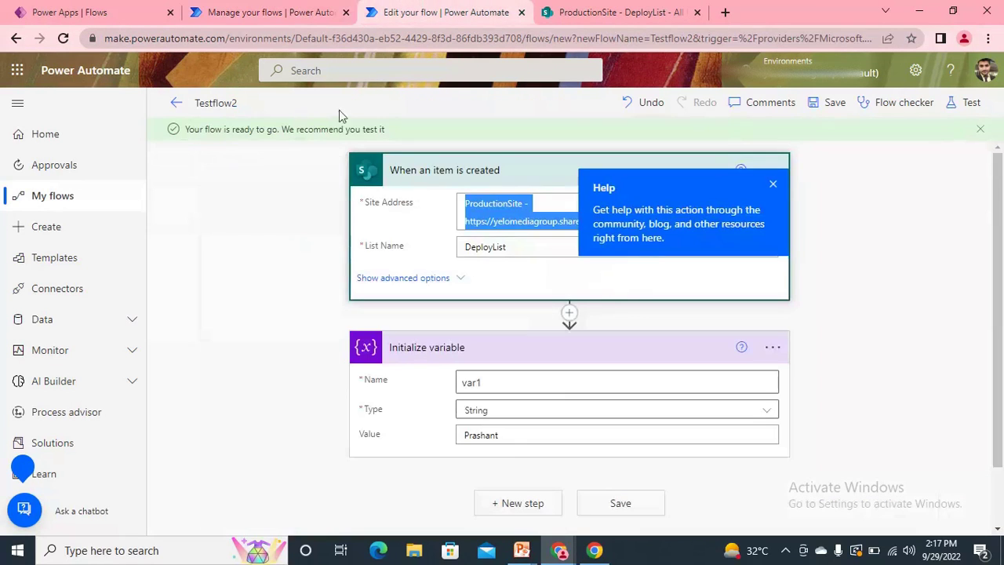
Return to Testflow2's details page, view All runs, then come back to its 28-day run history
left_click(171, 105)
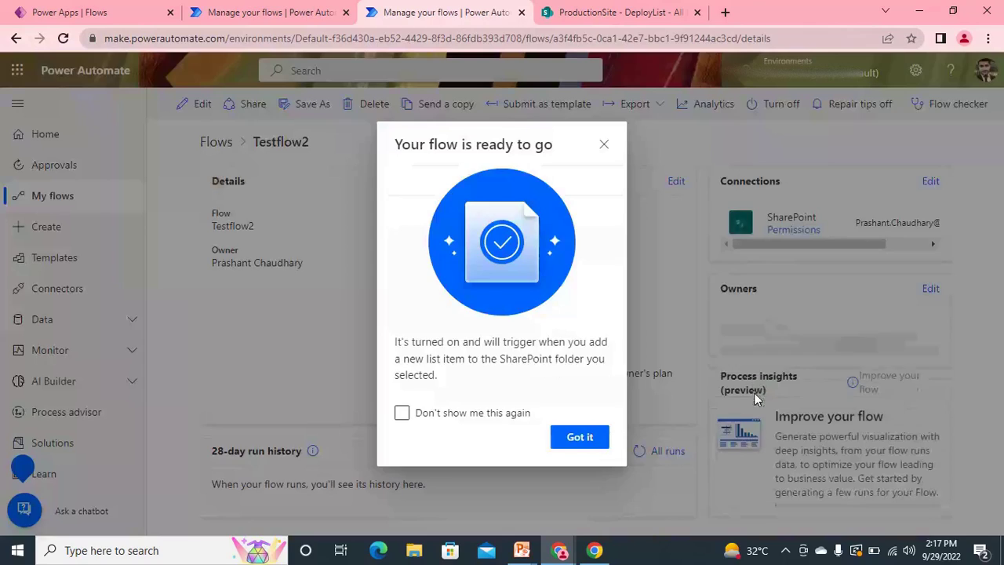
left_click(587, 440)
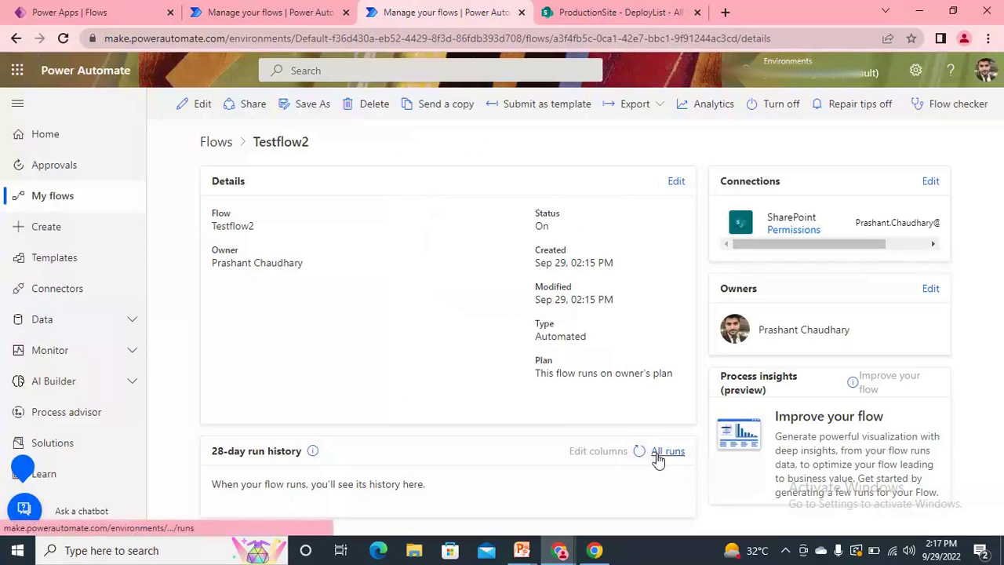
left_click(664, 456)
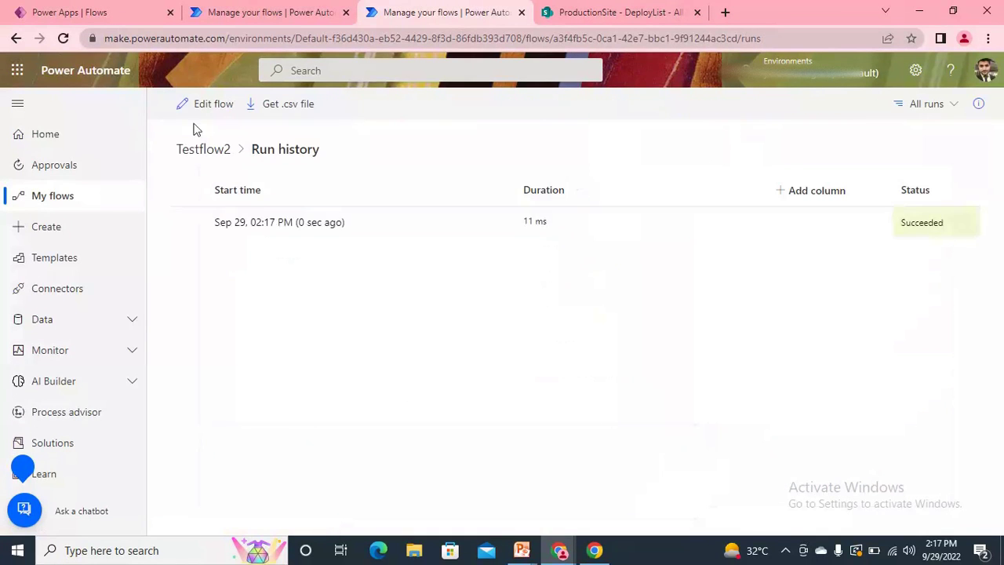
left_click(18, 39)
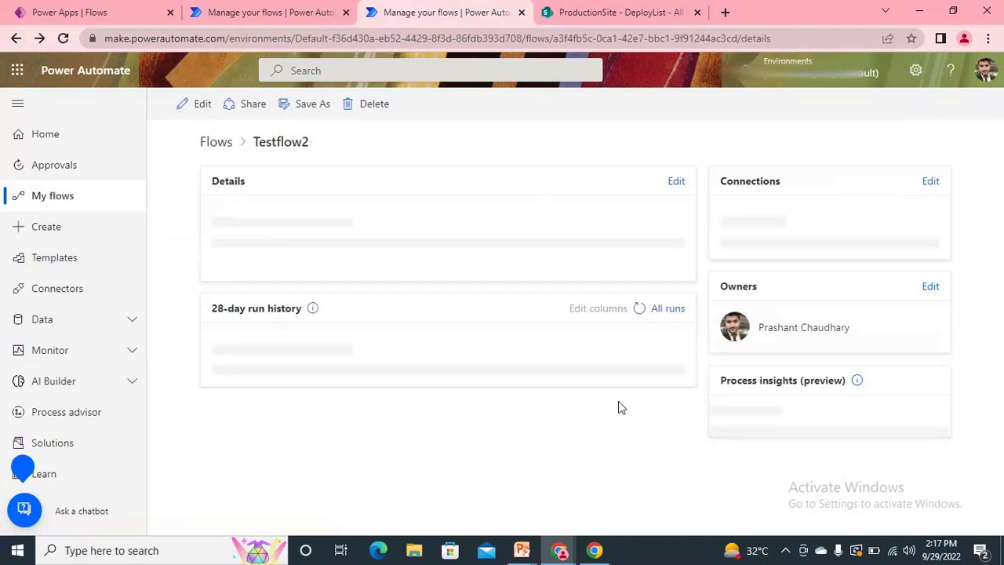
scroll(860, 404, "down", 1)
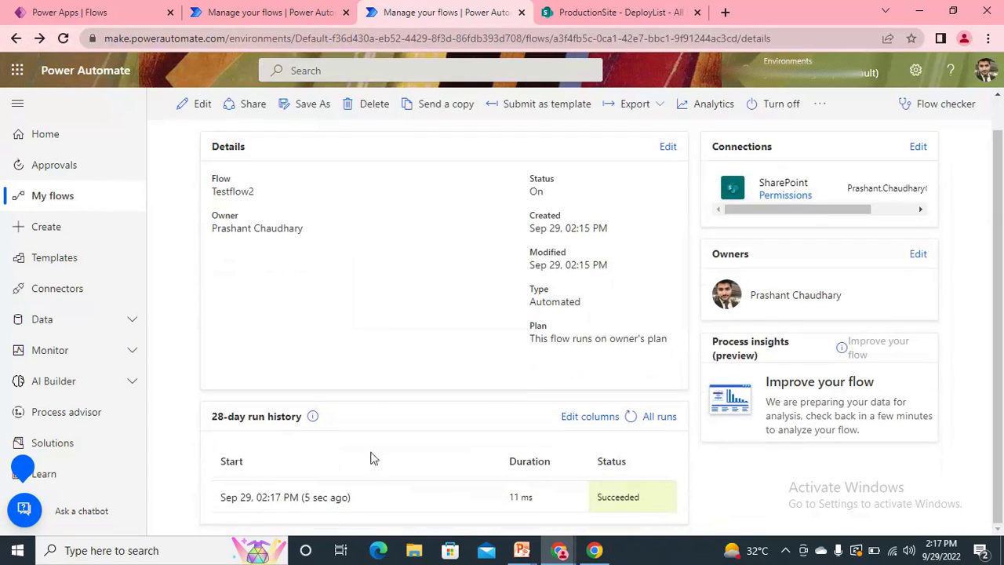
left_click(287, 9)
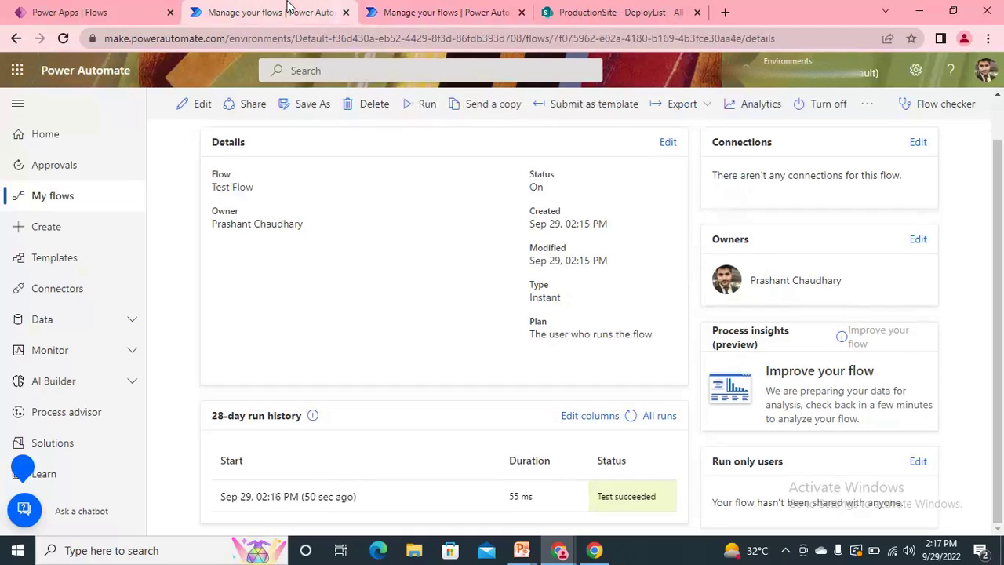
Show User name and User email columns in Test Flow's run history, widening User name
left_click(589, 415)
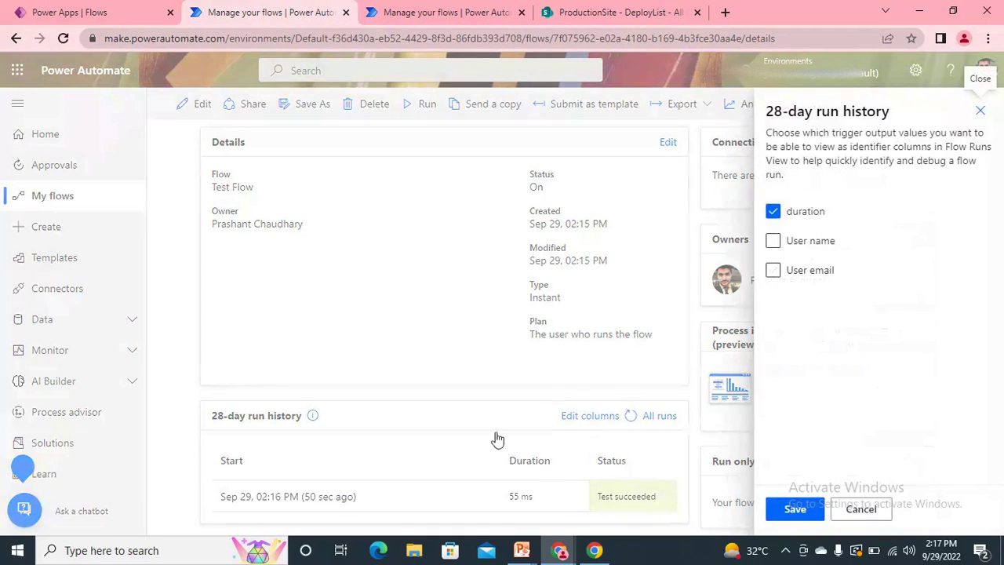
left_click(772, 245)
left_click(772, 273)
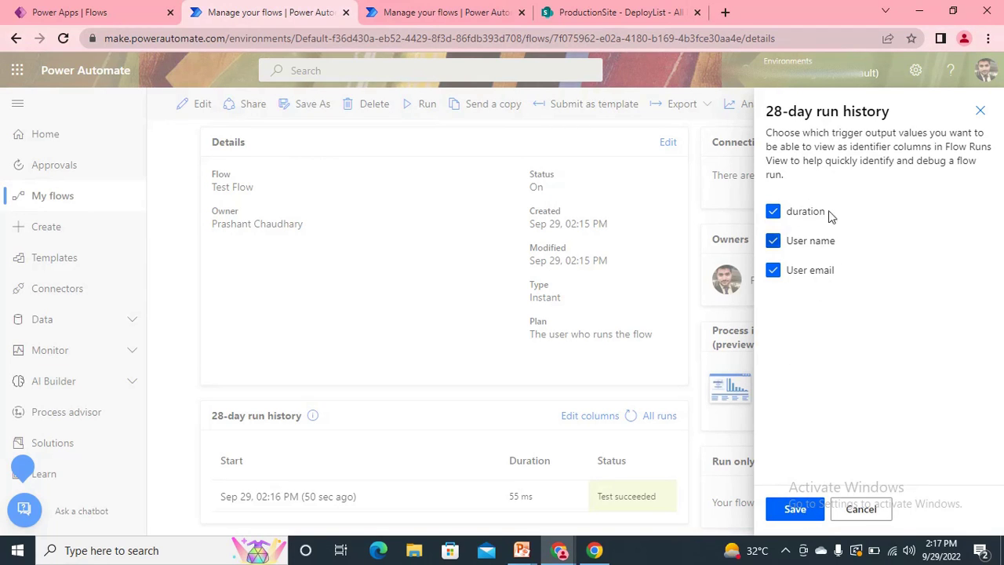
left_click(795, 510)
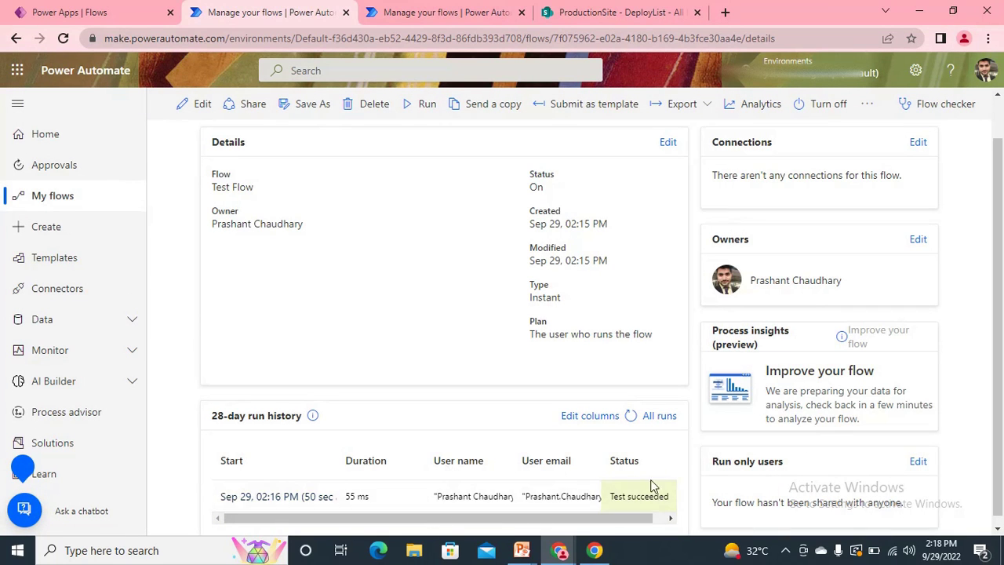
left_click_drag(602, 517, 505, 521)
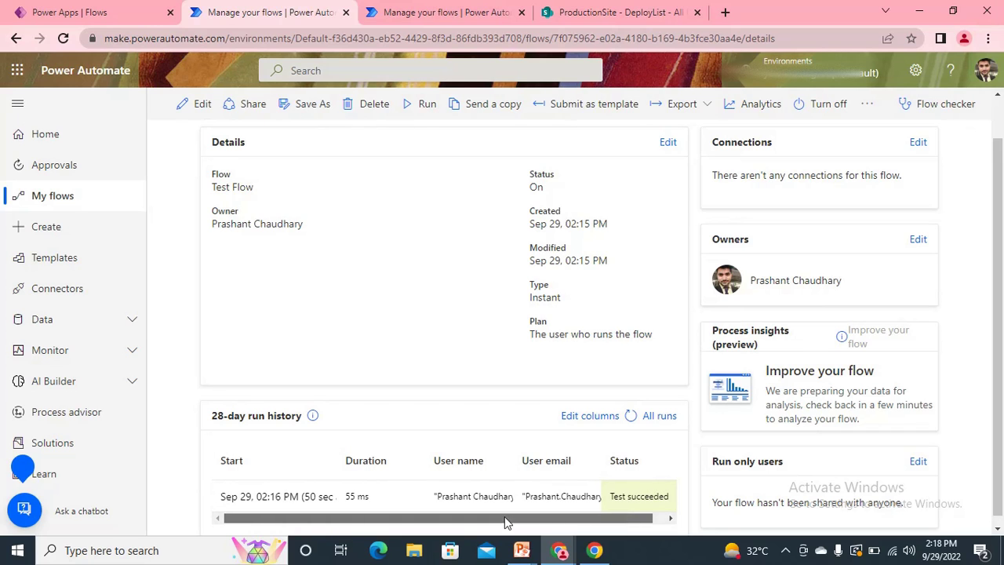
mouse_move(517, 455)
left_mouse_down()
mouse_move(553, 454)
mouse_move(527, 455)
left_mouse_up()
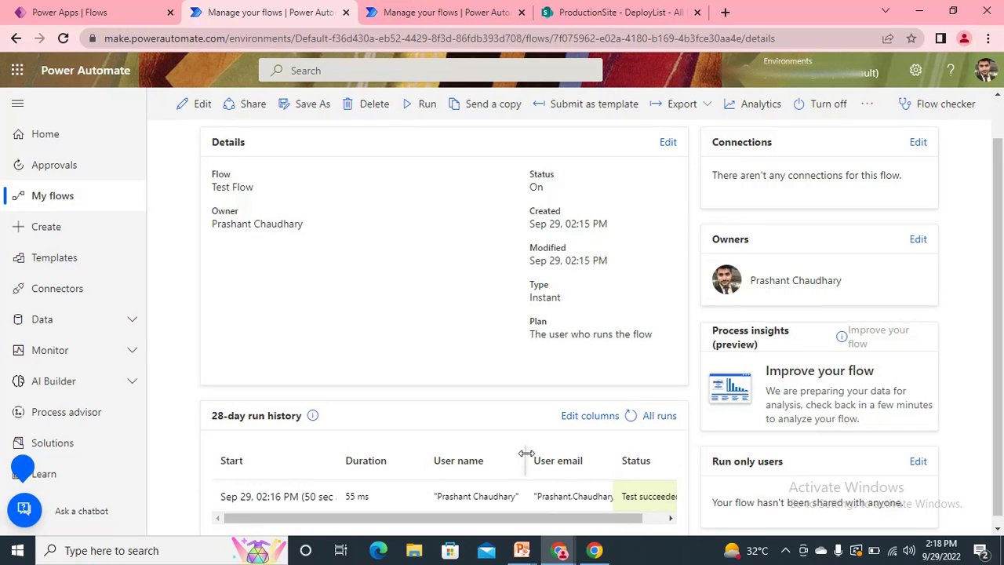
Add ID, Title, NewChoice, NewChoice#Id and Modified columns to Testflow2's run history
left_click(428, 9)
left_click(581, 424)
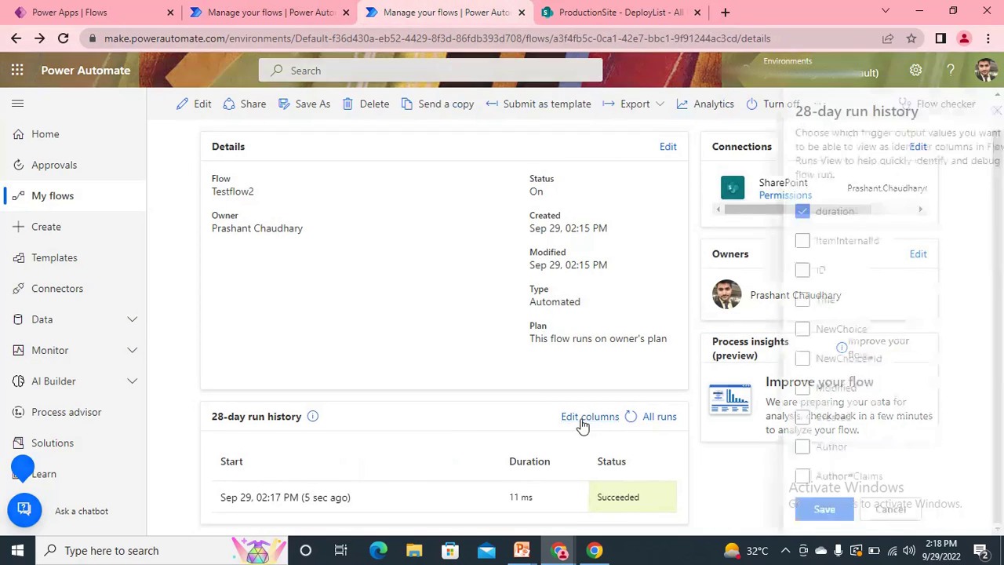
scroll(907, 377, "down", 4)
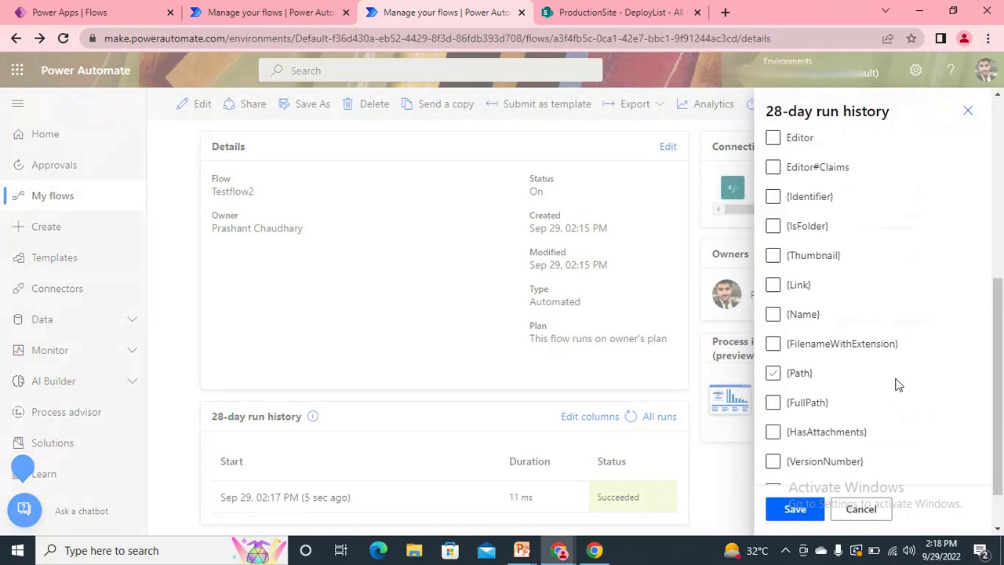
scroll(895, 423, "down", 2)
scroll(813, 266, "up", 8)
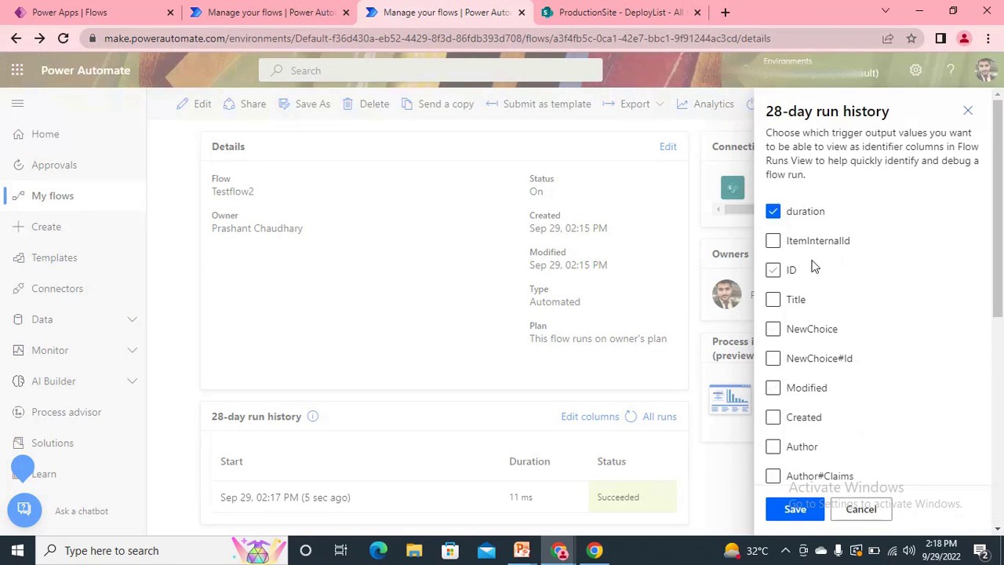
left_click(772, 271)
left_click(772, 301)
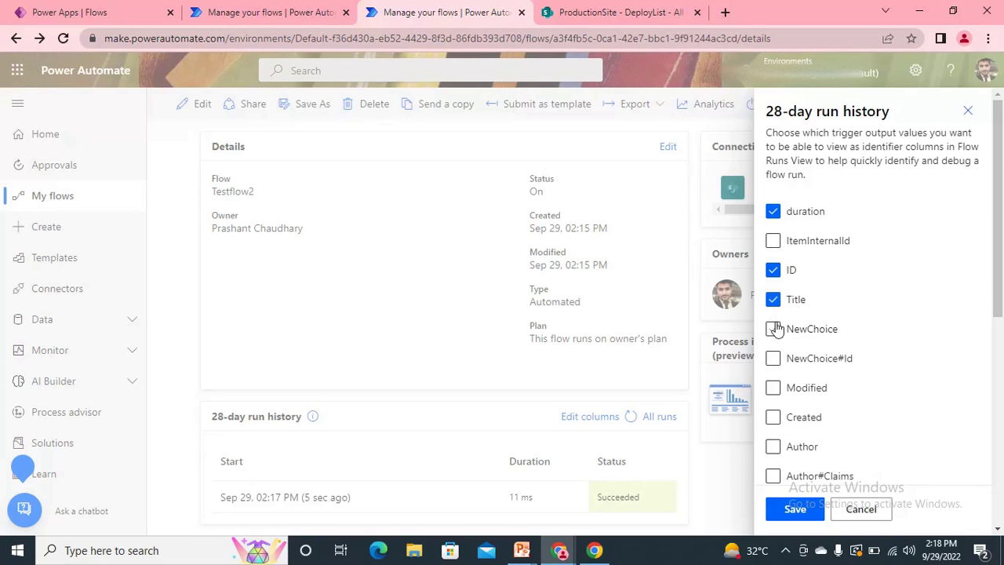
left_click(773, 329)
left_click(772, 359)
left_click(773, 388)
scroll(794, 451, "down", 5)
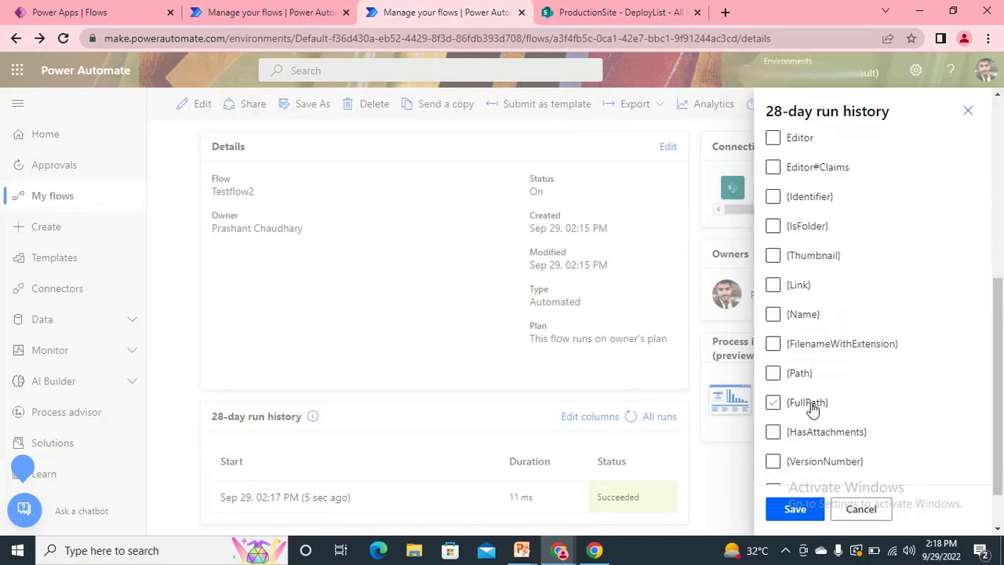
left_click(794, 510)
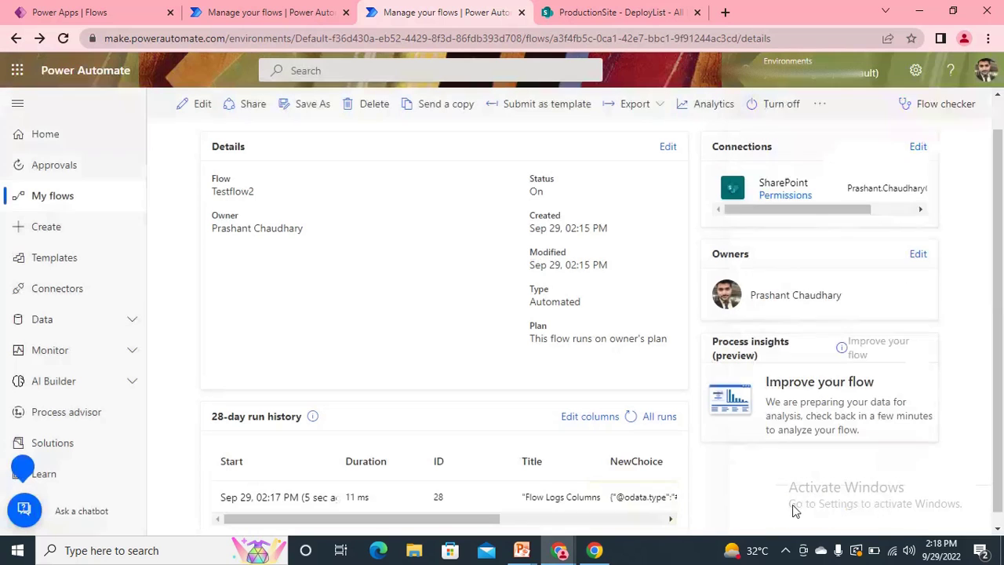
Widen the Title column so full item titles are visible
left_click_drag(475, 523, 510, 524)
left_click_drag(543, 454, 602, 457)
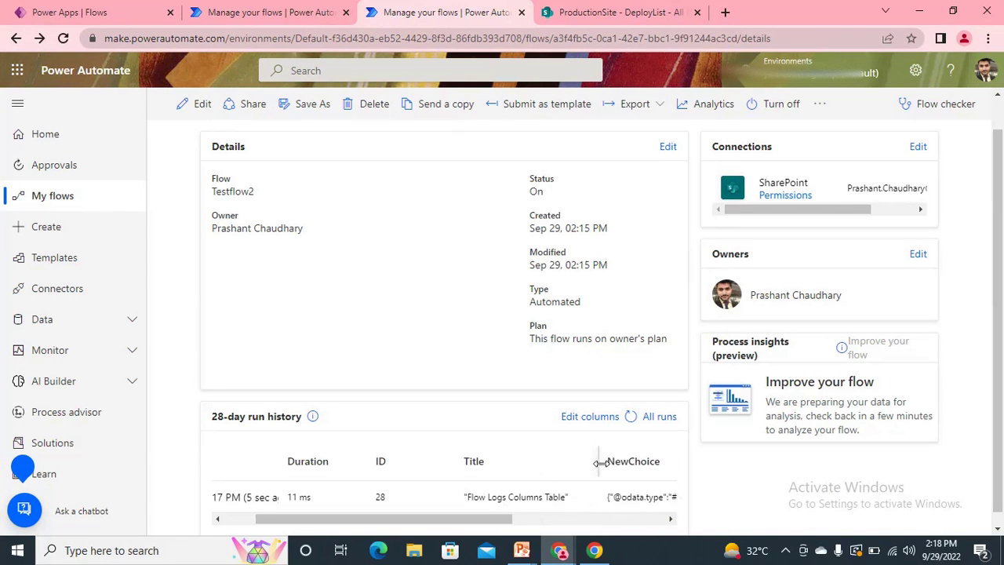
scroll(489, 512, "right", 2)
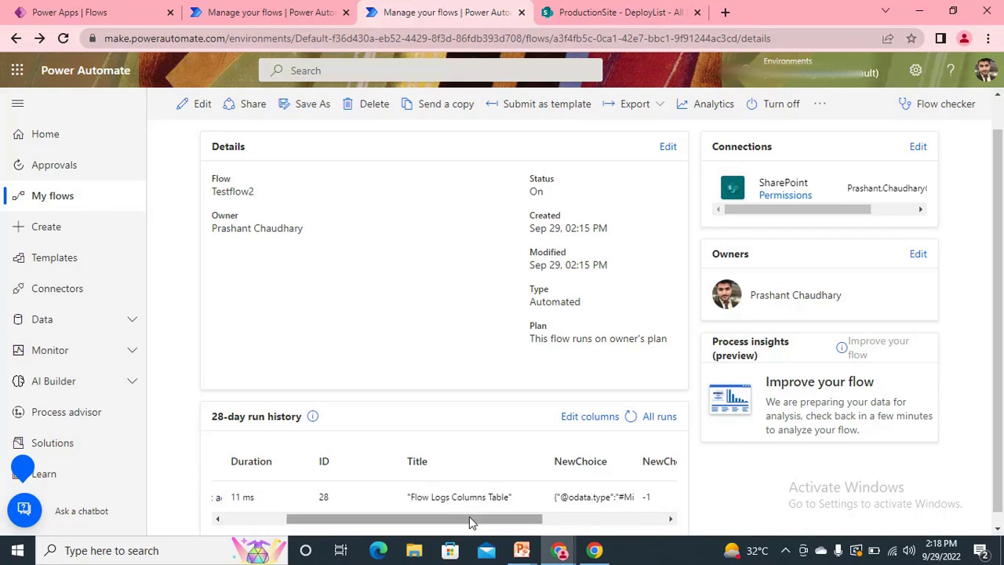
left_click_drag(469, 518, 394, 458)
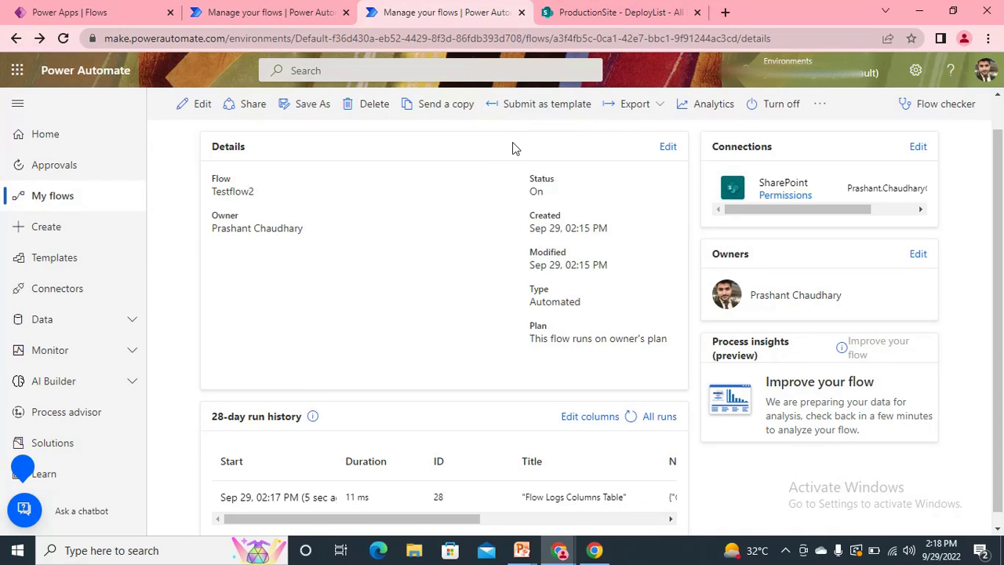
Review the column choices on Testflow2, then on Test Flow, closing without changes
left_click(598, 417)
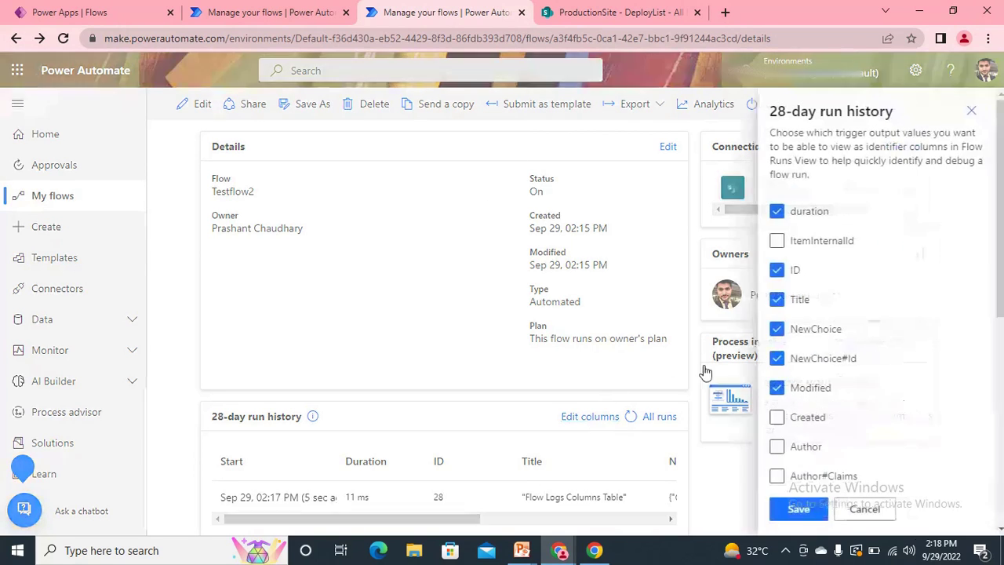
scroll(894, 330, "down", 5)
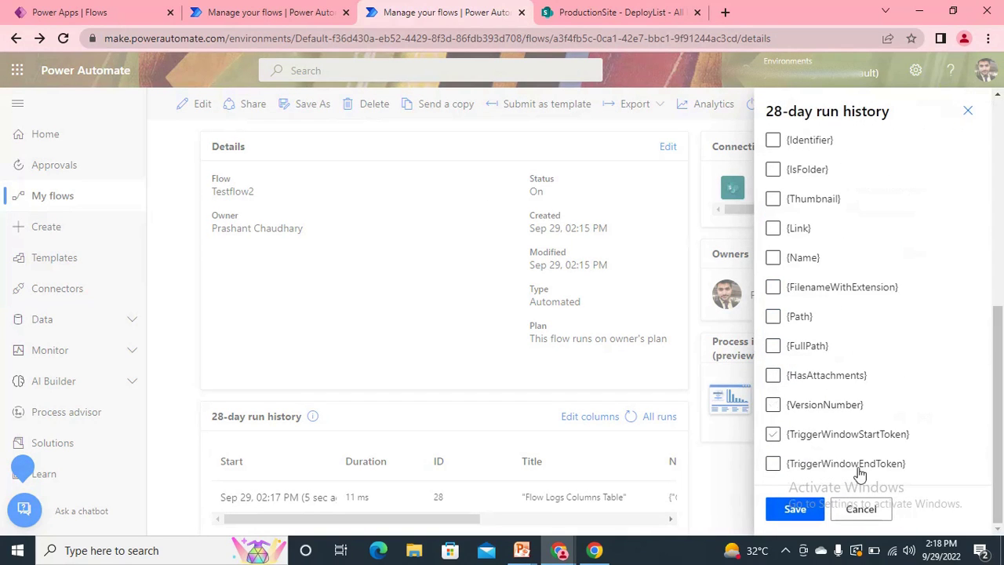
scroll(855, 463, "up", 5)
left_click(242, 9)
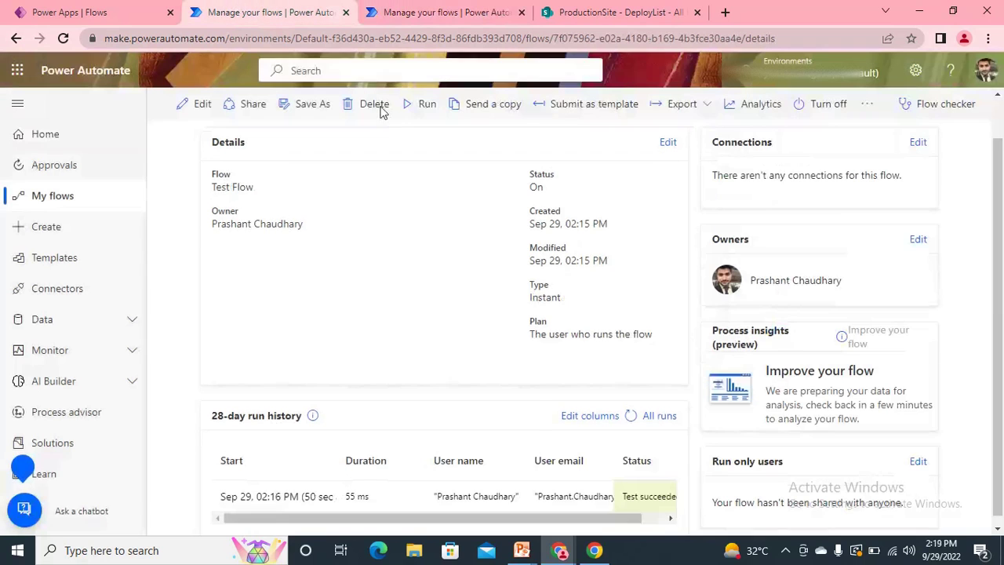
left_click(589, 417)
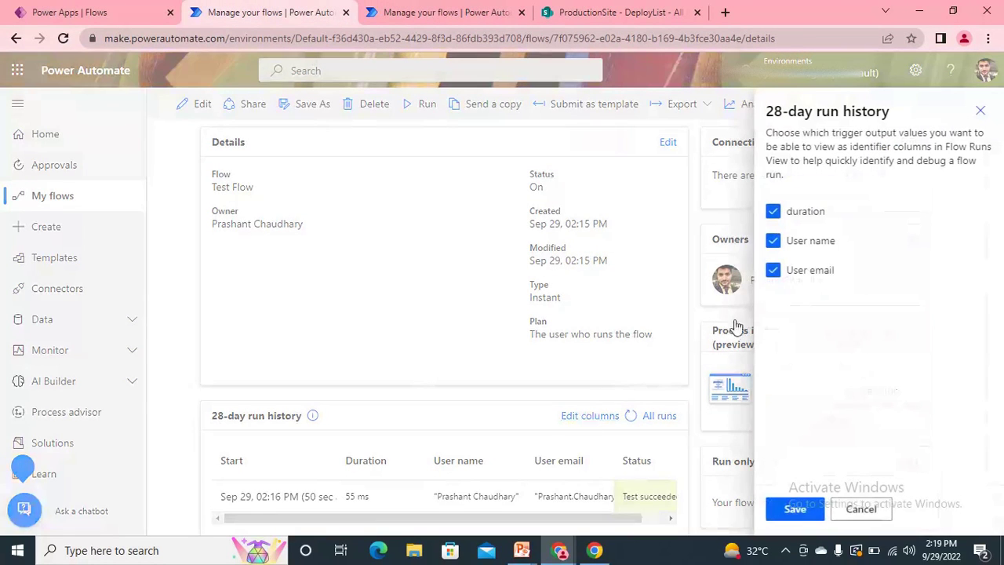
left_click(867, 510)
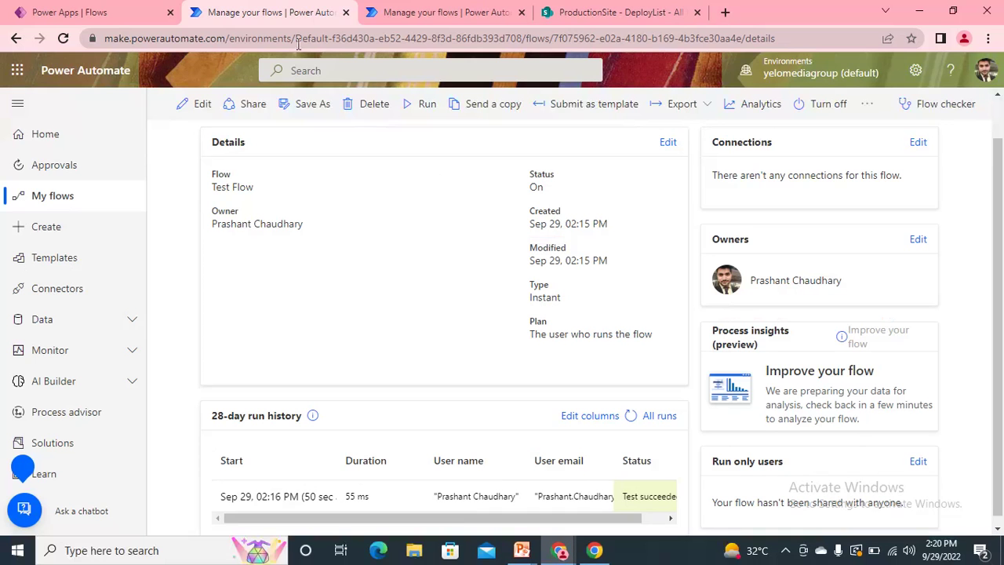
left_click(57, 10)
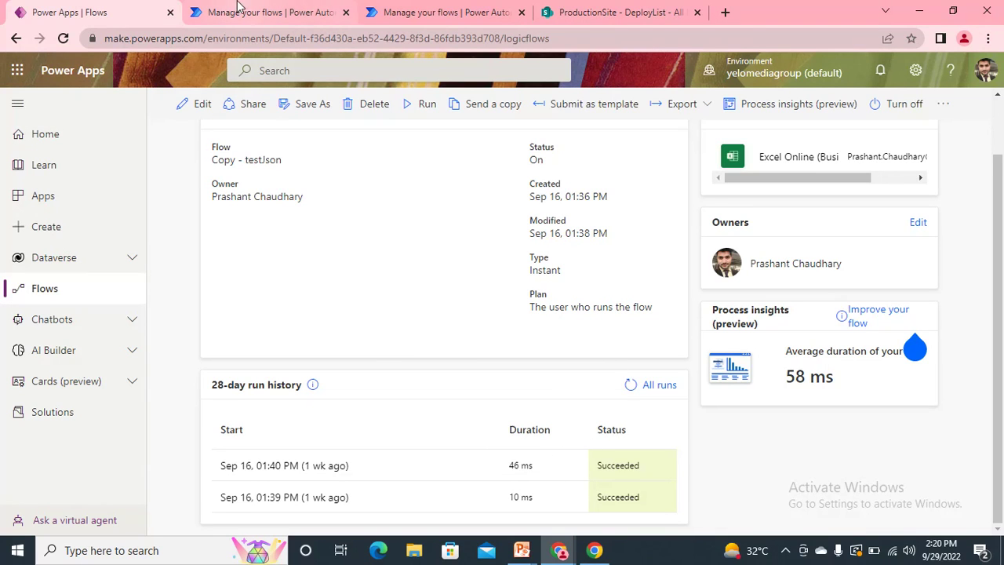
left_click(235, 7)
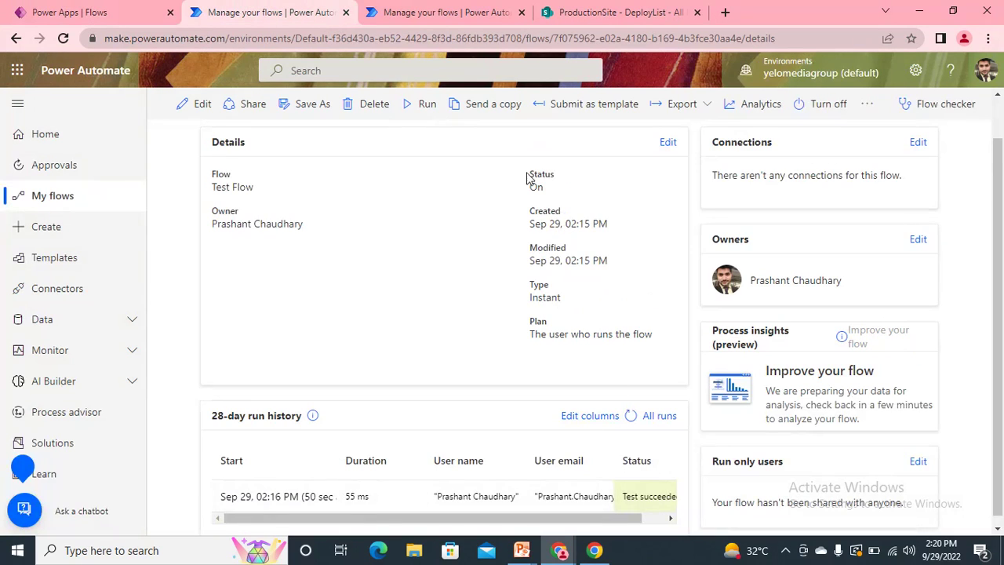